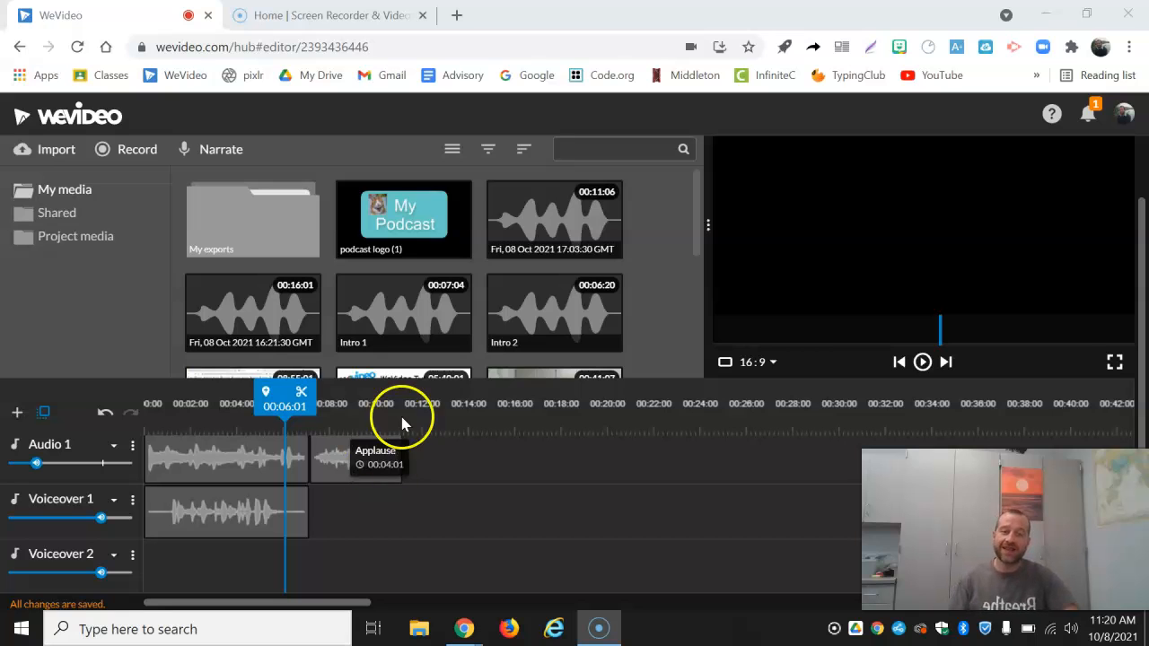
Step: Play the existing podcast timeline from the beginning through the intro and applause
left_click_drag(402, 426, 345, 437)
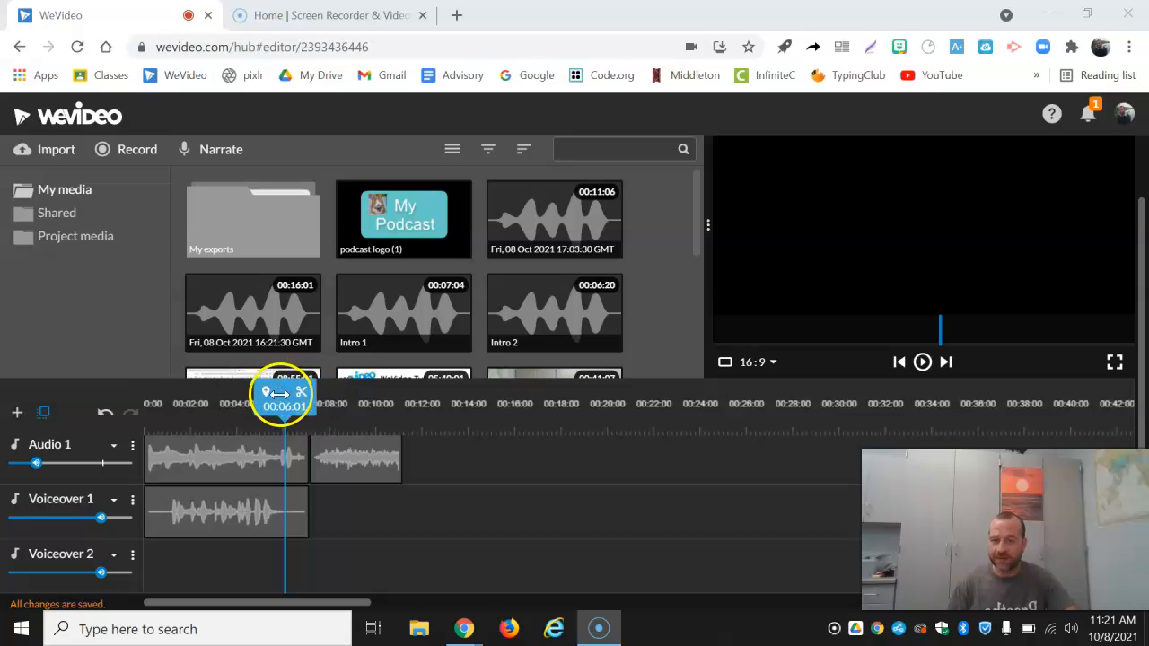
left_click_drag(280, 393, 108, 403)
left_click(921, 362)
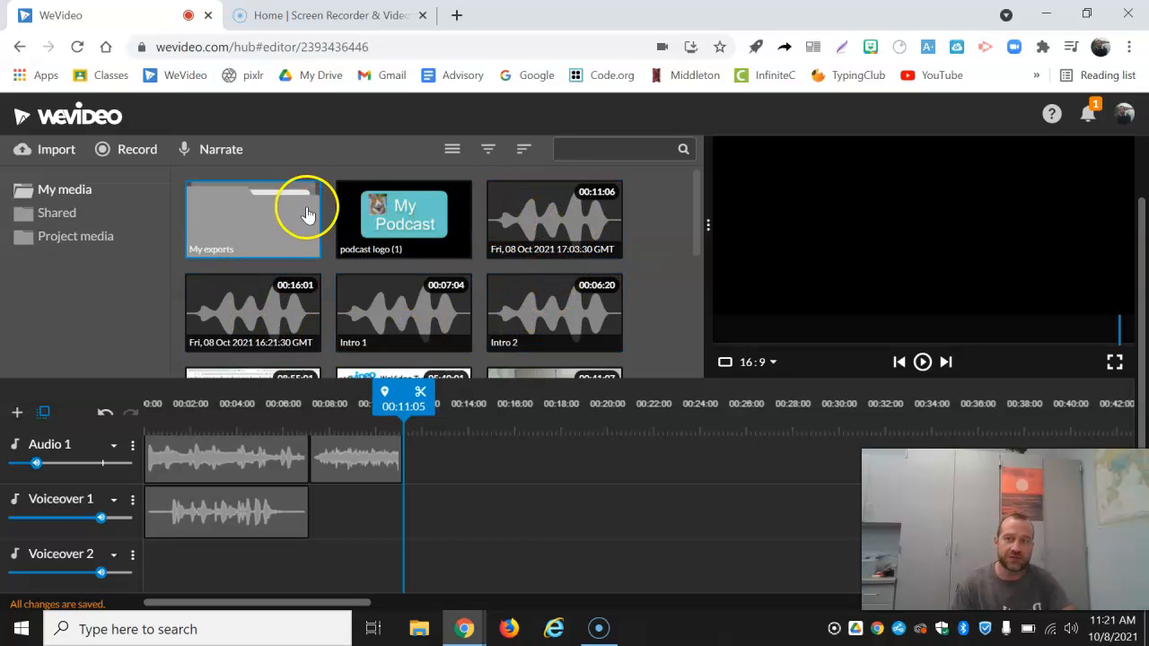
scroll(305, 206, "up", 1)
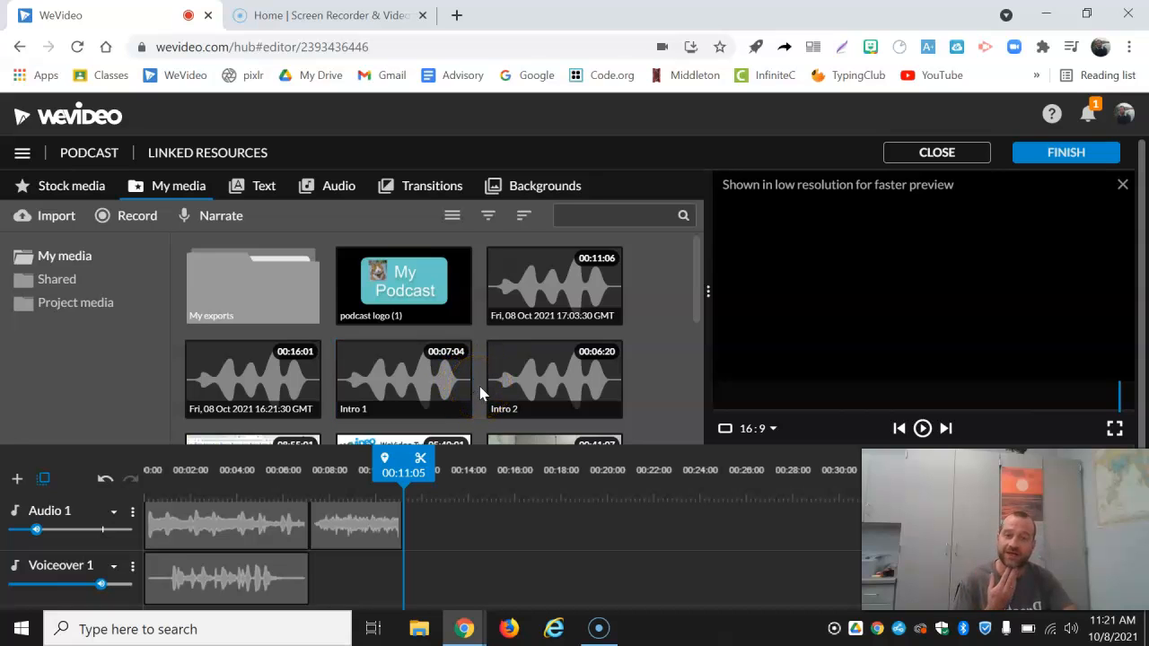
left_click_drag(484, 391, 566, 359)
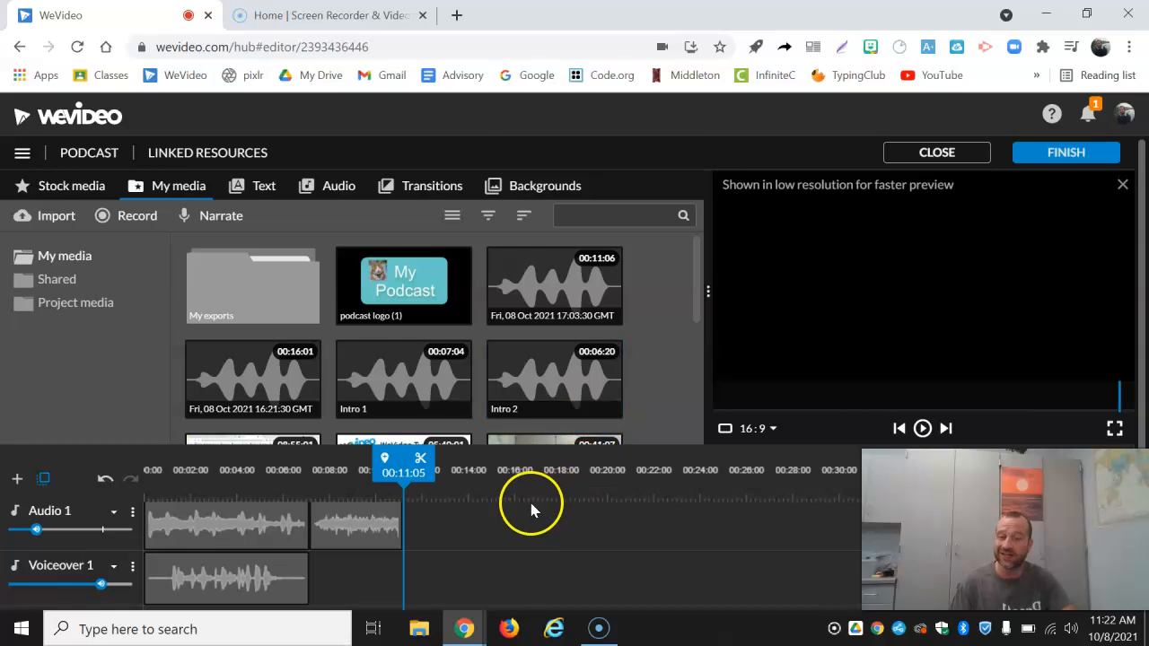
scroll(528, 498, "down", 1)
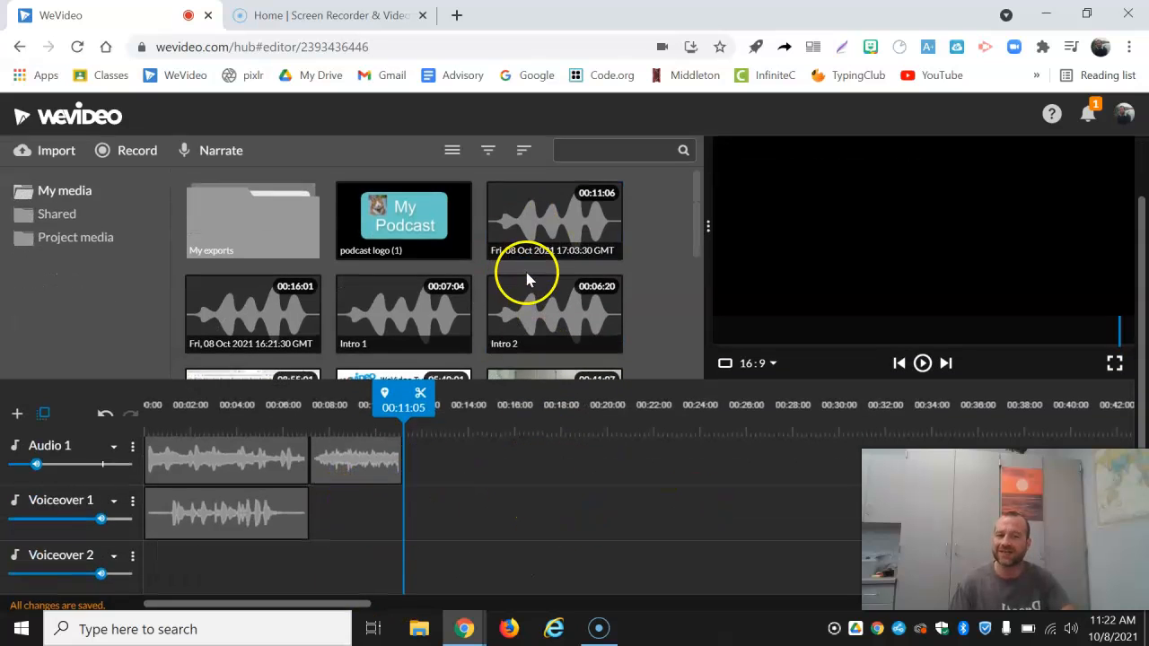
scroll(475, 305, "up", 1)
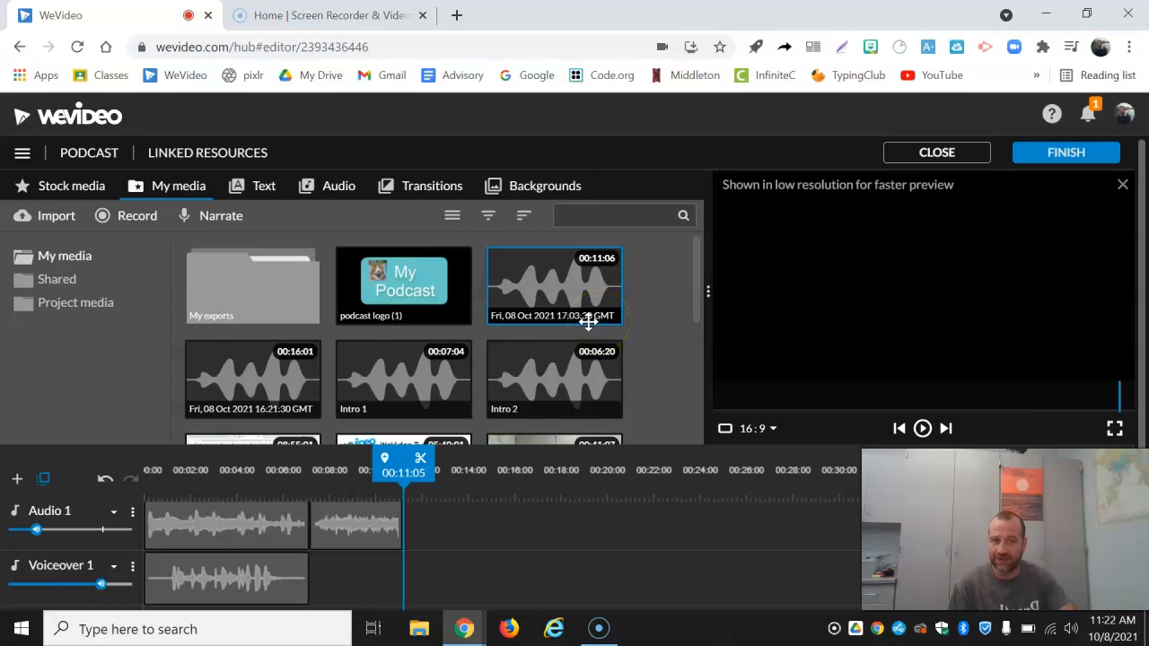
Step: Preview the recording dated 08 Oct 2021 17:03:30 GMT and rename it "outro"
left_click(525, 302)
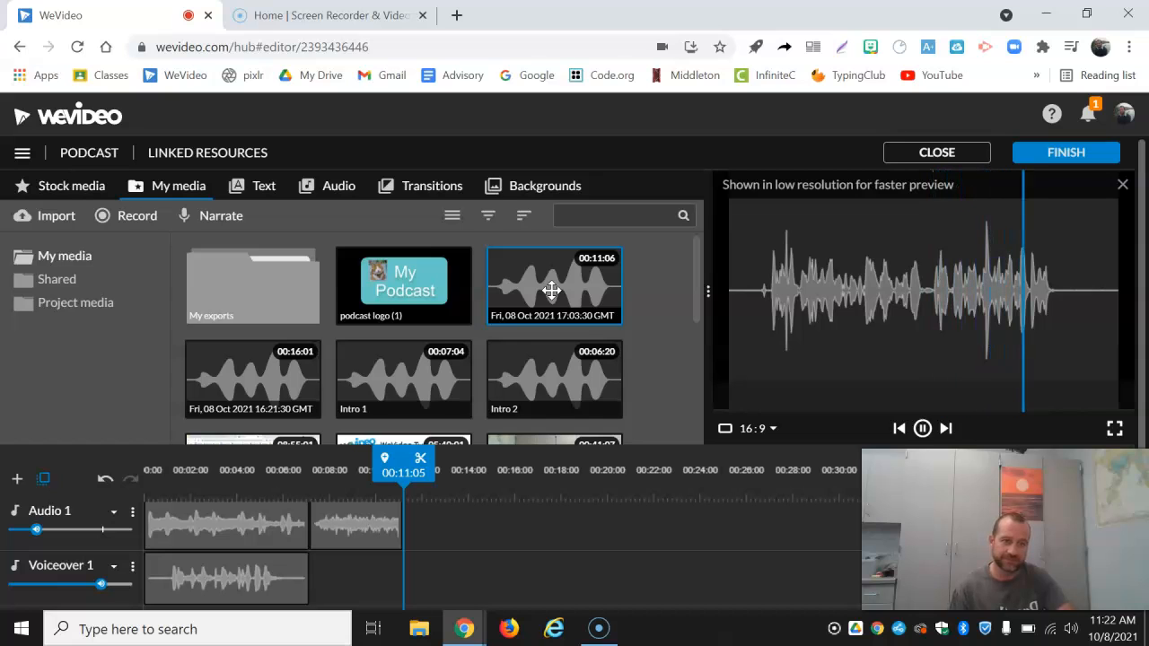
left_click(551, 291)
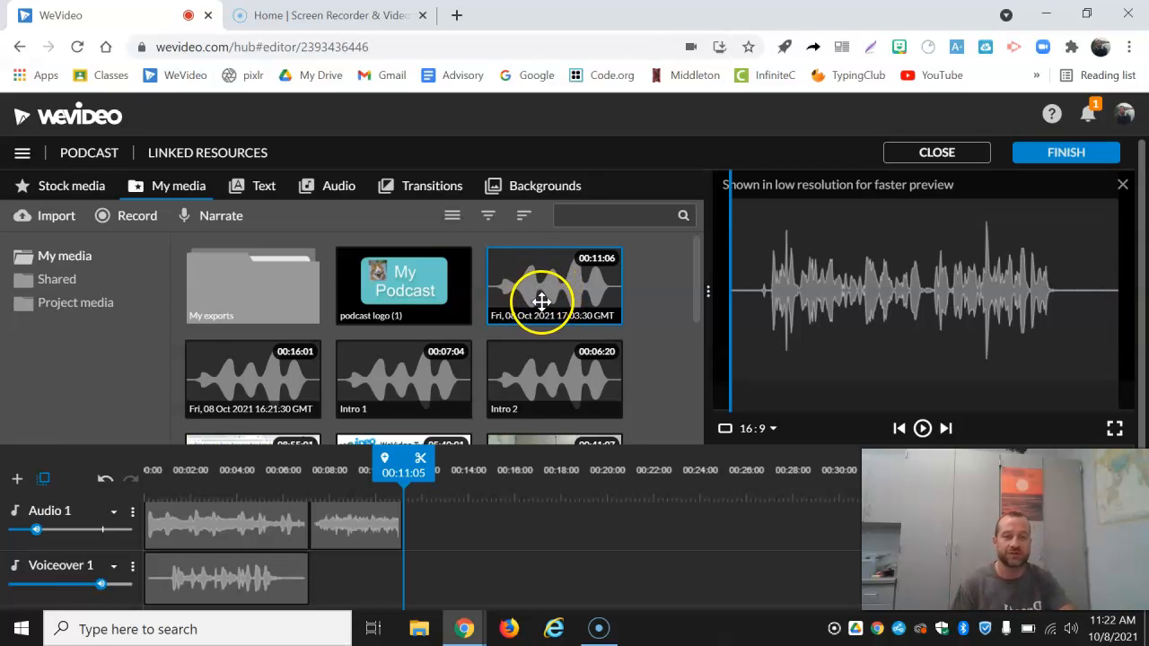
right_click(547, 289)
left_click(581, 302)
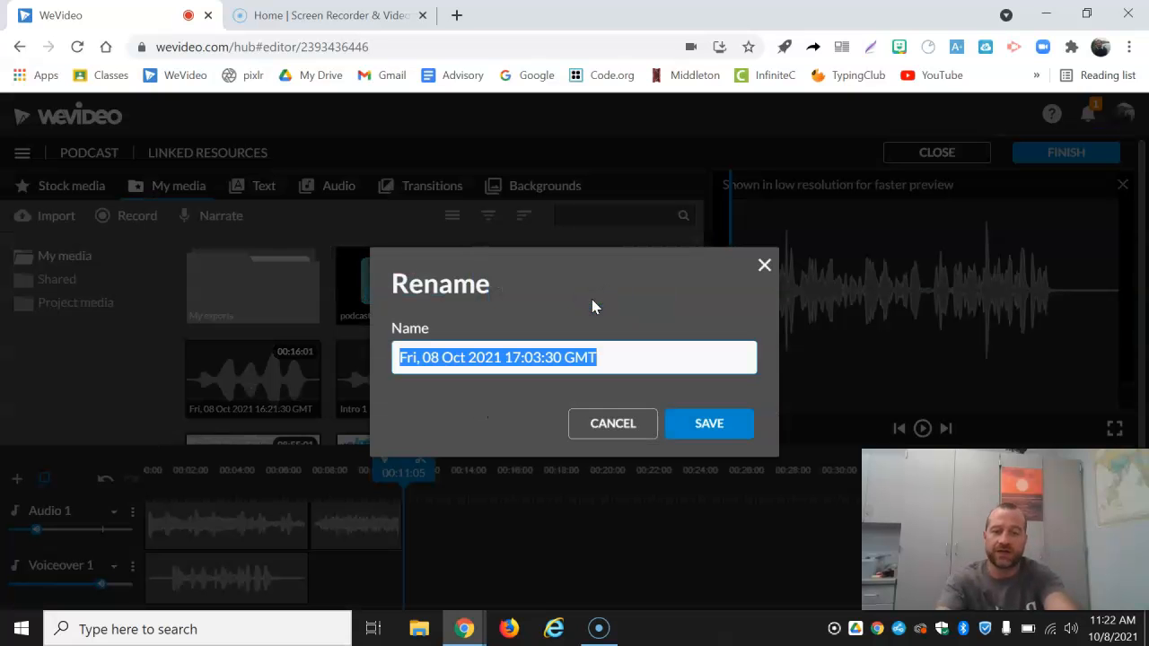
type("outro")
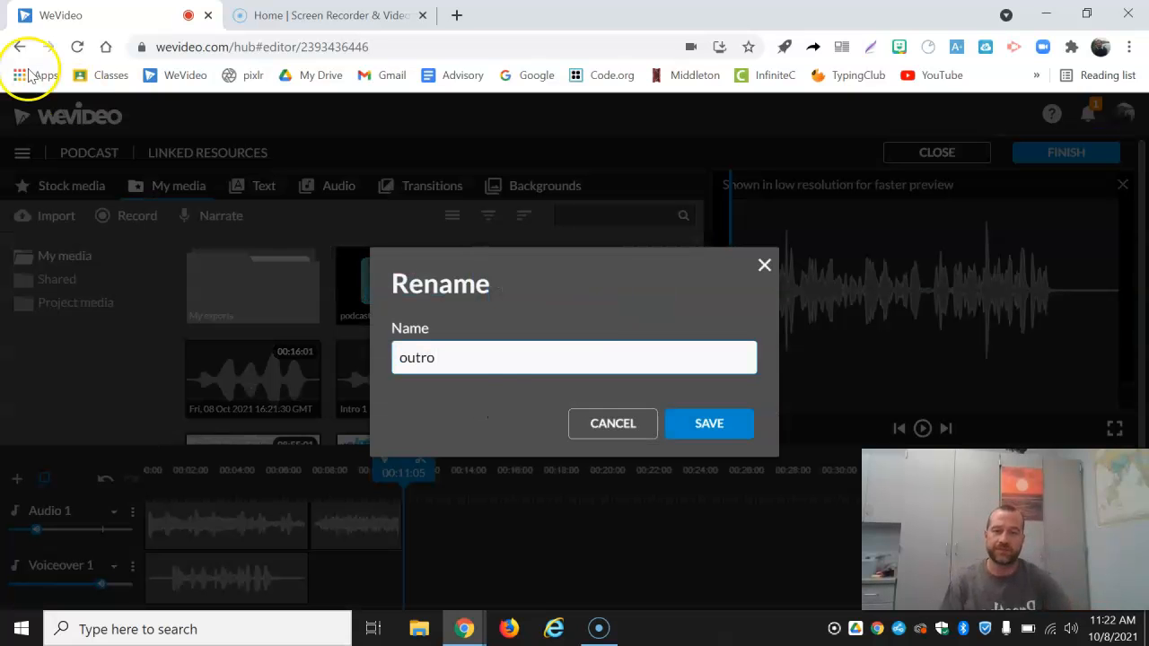
left_click(709, 422)
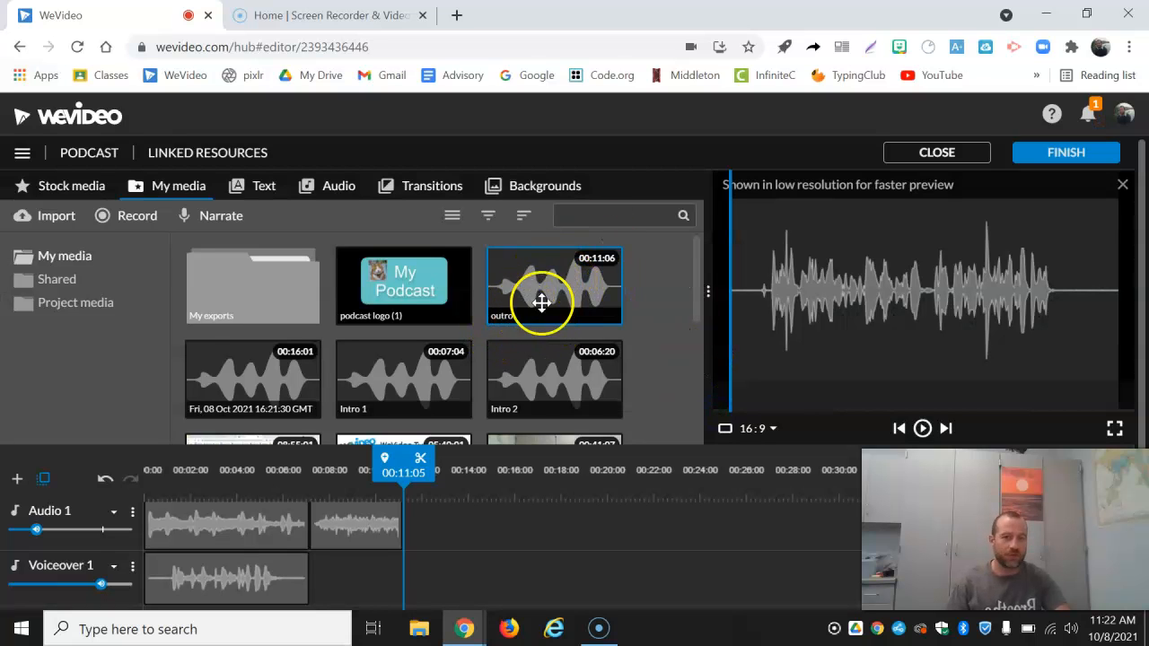
Step: Preview the recording dated 08 Oct 2021 16:21:30 GMT and rename it "main"
left_click(230, 382)
left_click(768, 382)
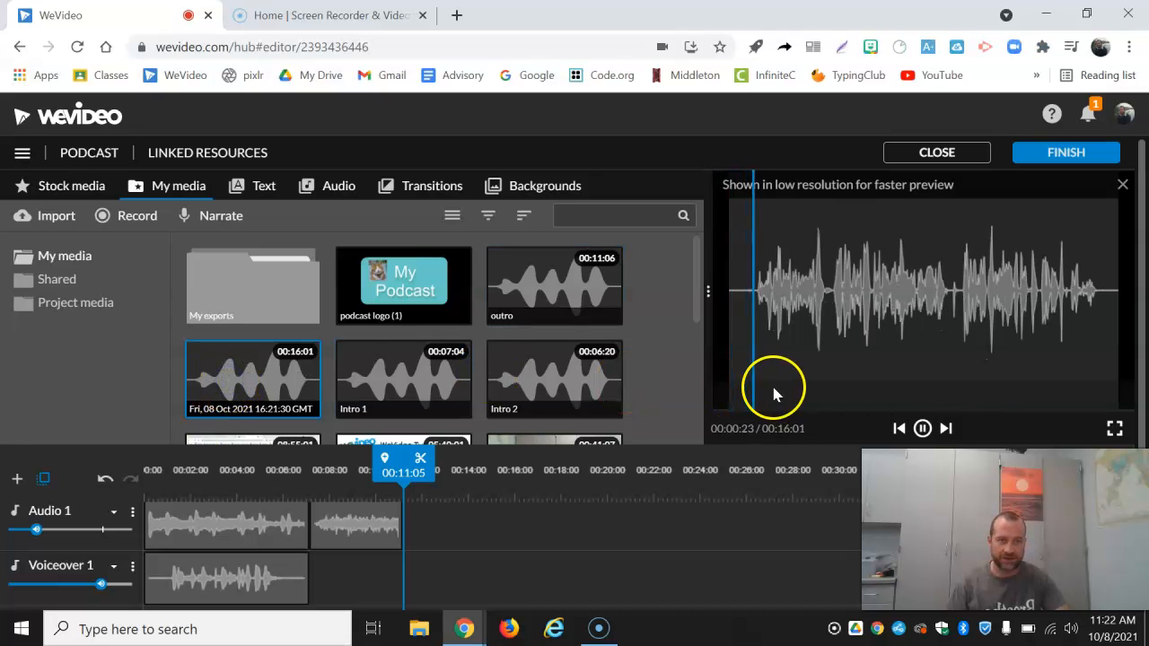
left_click(922, 428)
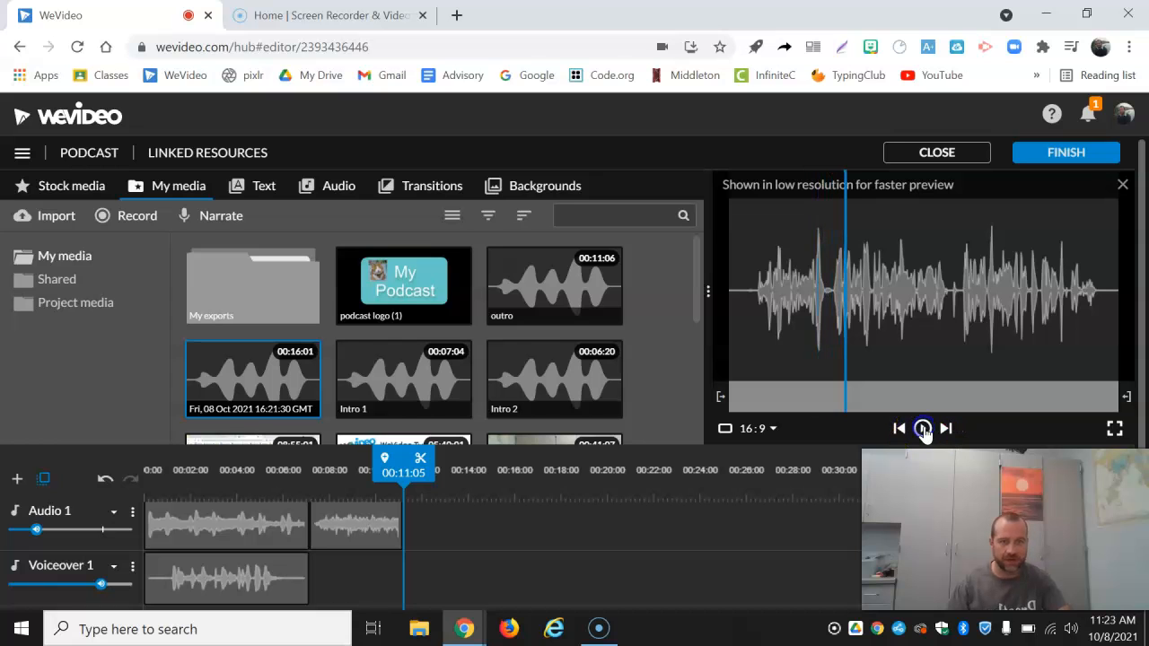
right_click(266, 382)
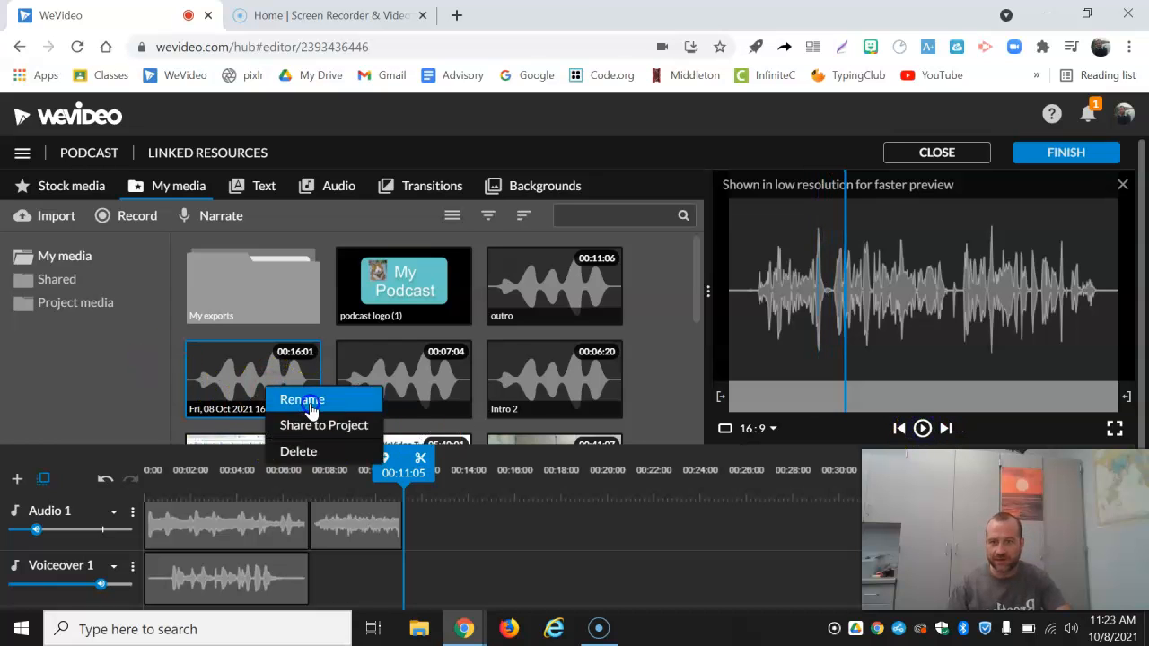
left_click(304, 400)
type("main")
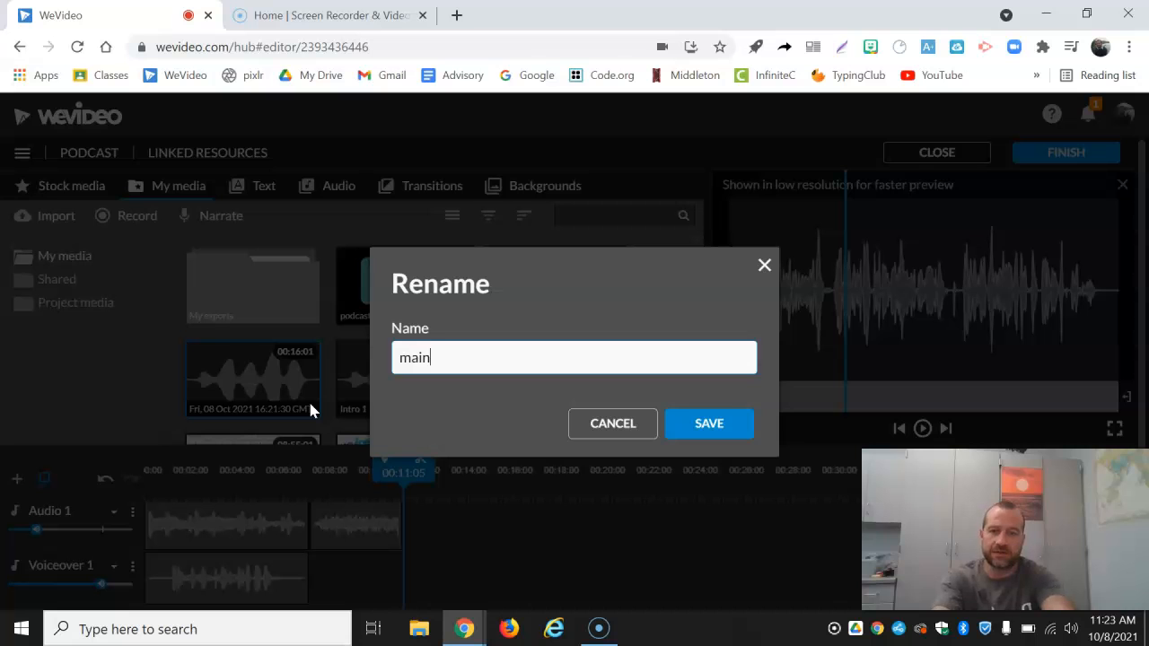
left_click(709, 427)
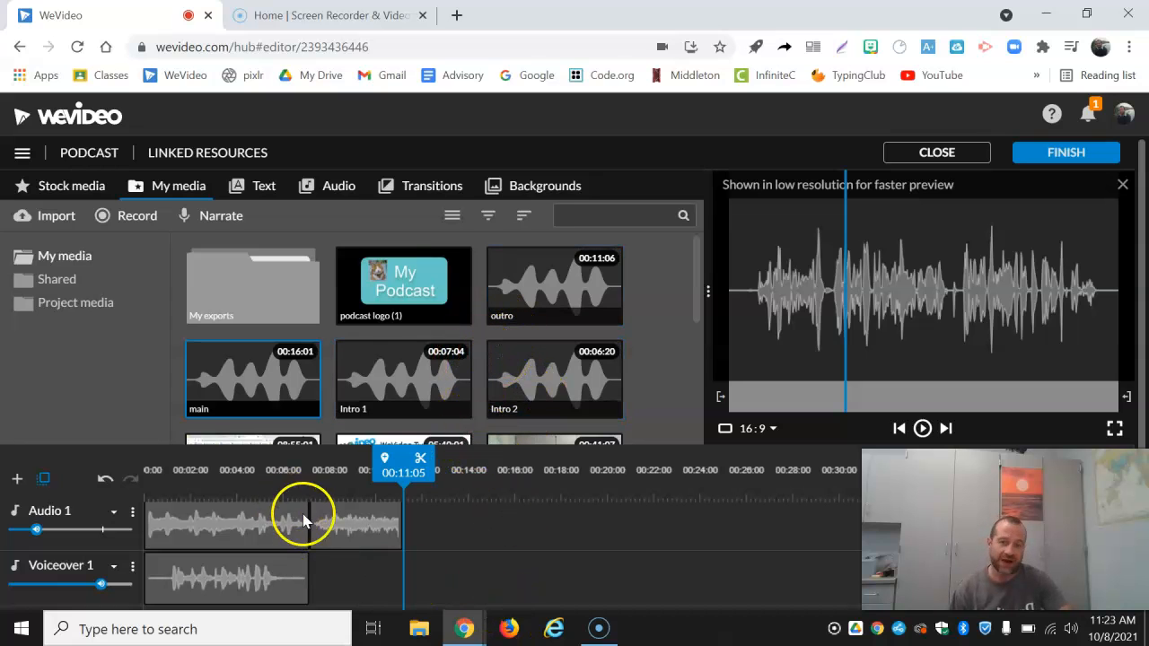
Step: Add the main clip to Voiceover 1 from the end of the applause at 00:11:05, with the outro clip directly after it
left_click_drag(244, 371, 432, 565)
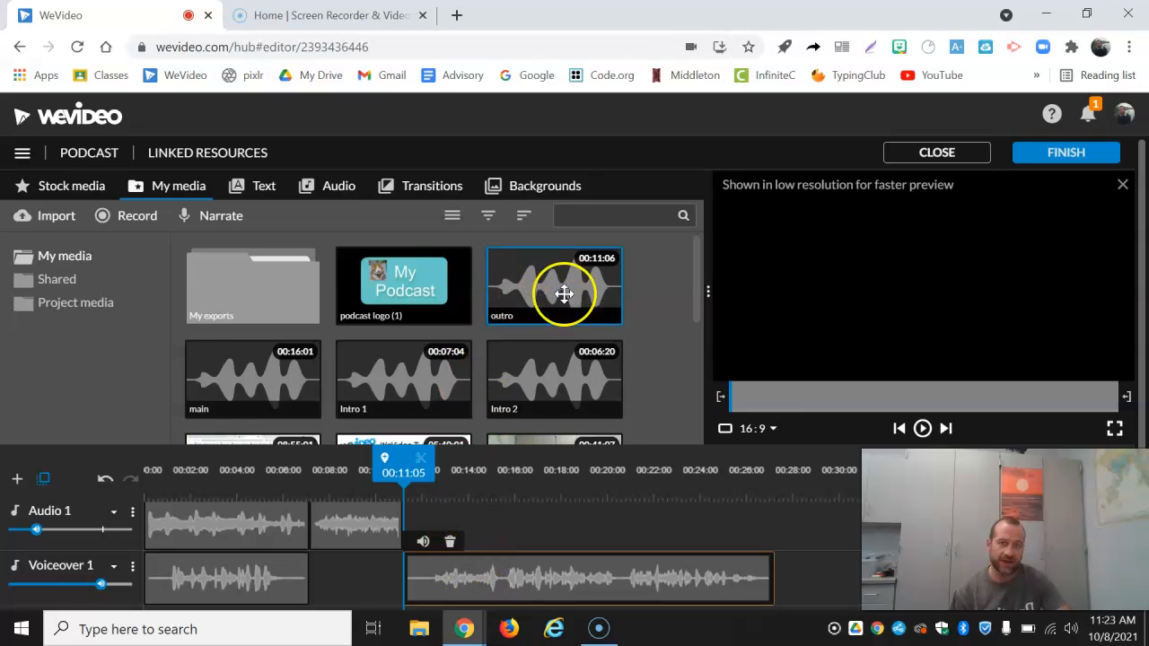
left_click_drag(544, 287, 803, 597)
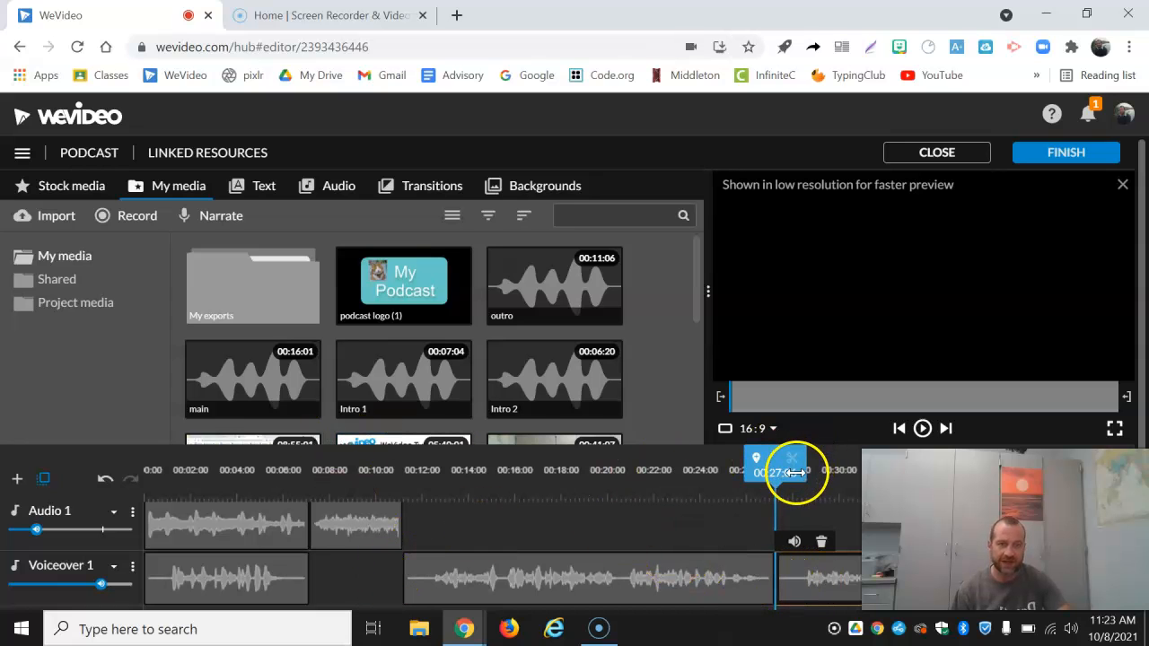
Step: Play the timeline from 00:10:00 to hear where the speech starts in the main clip
mouse_move(774, 460)
left_mouse_down()
mouse_move(454, 468)
mouse_move(377, 494)
left_mouse_up()
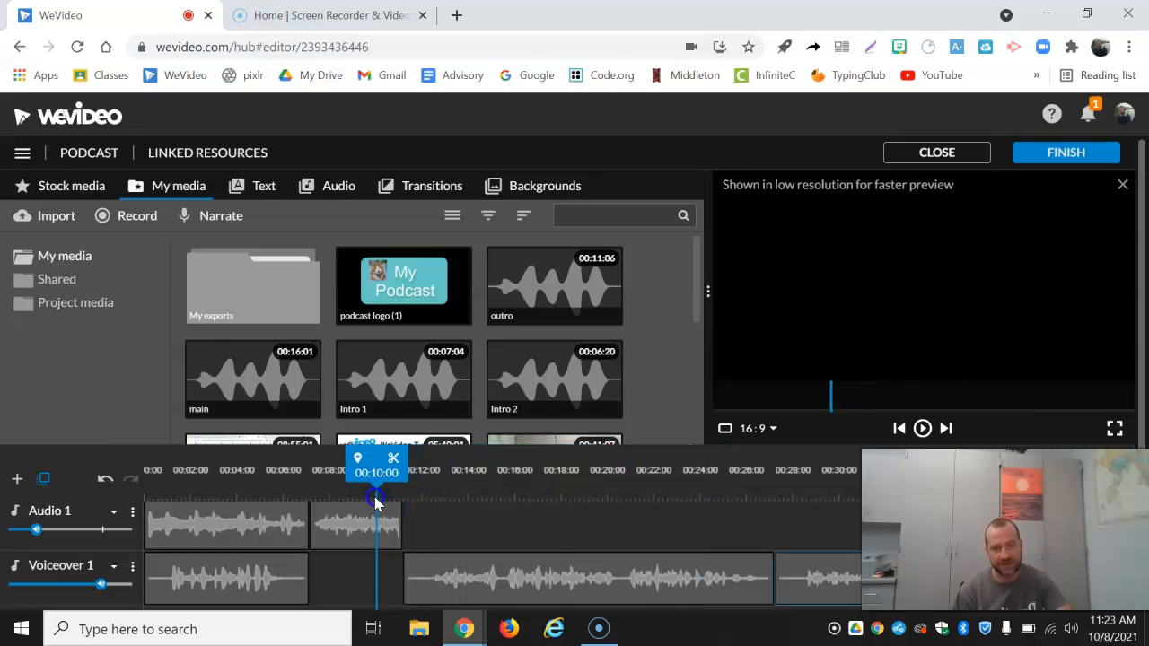
left_click(923, 428)
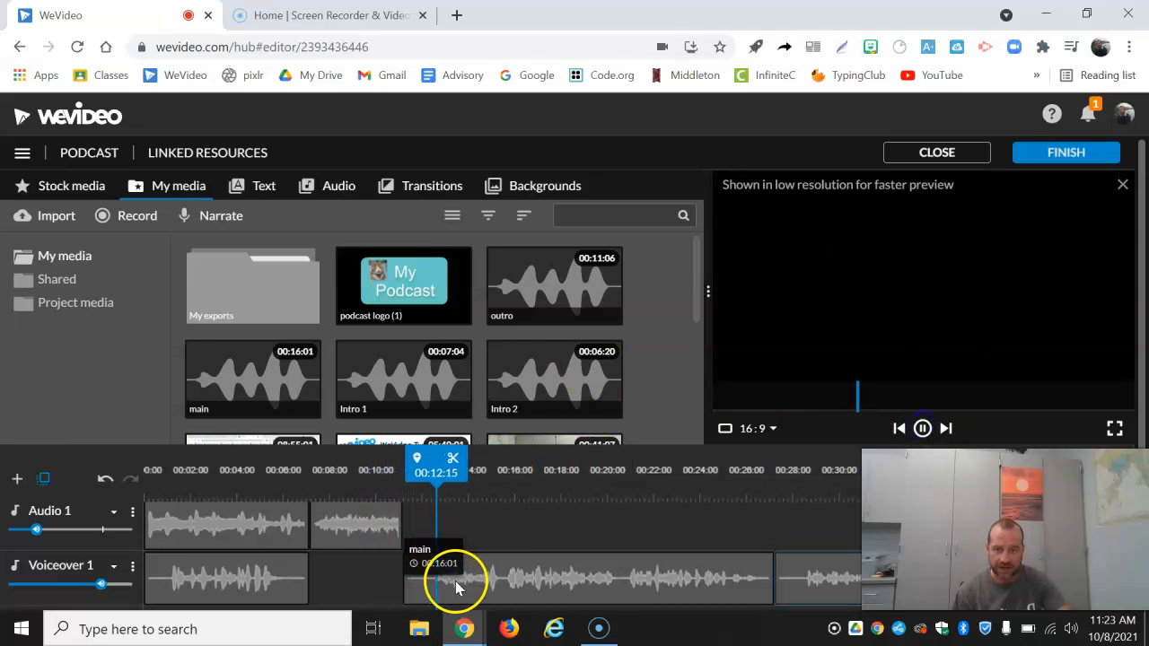
left_click(924, 429)
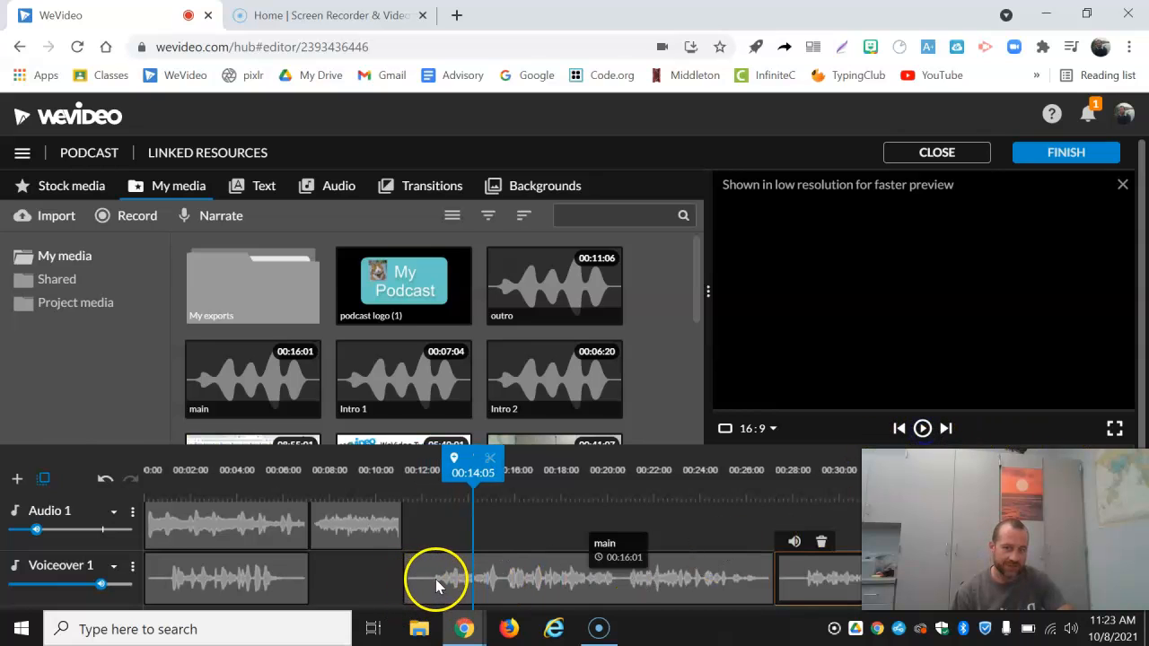
Step: Split the main clip on Voiceover 1 at 00:12:07, just before the speech begins
mouse_move(471, 492)
left_mouse_down()
mouse_move(470, 460)
mouse_move(427, 460)
left_mouse_up()
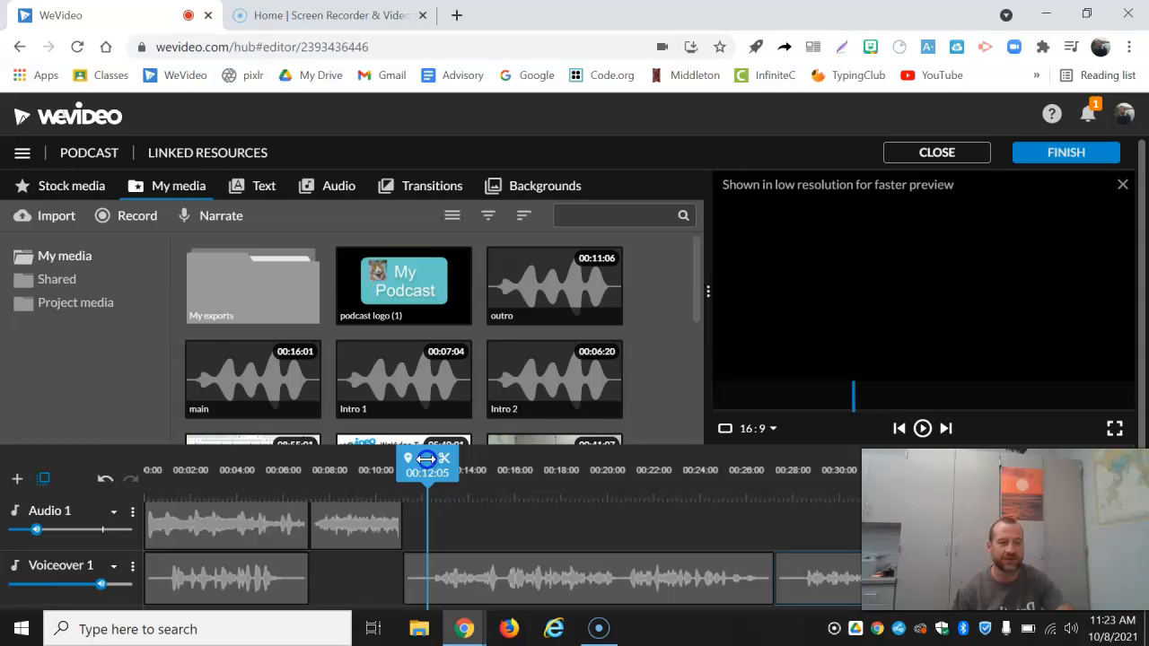
mouse_move(426, 460)
left_mouse_down()
mouse_move(469, 460)
mouse_move(425, 459)
left_mouse_up()
left_click(443, 459)
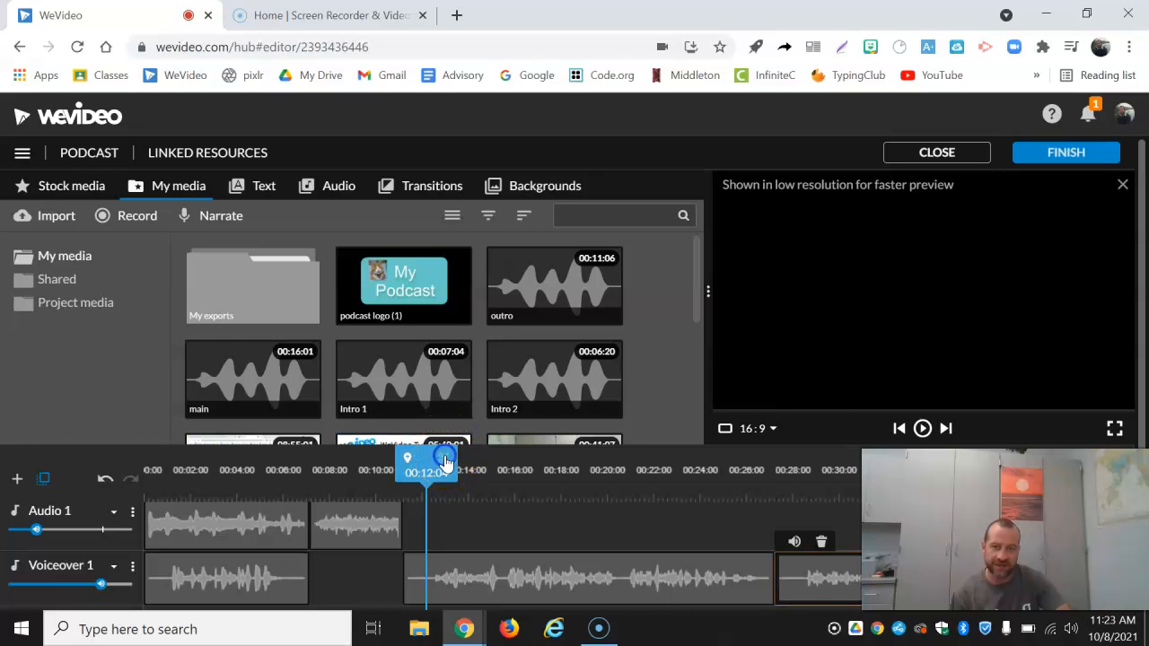
mouse_move(424, 456)
left_mouse_down()
mouse_move(440, 456)
mouse_move(421, 459)
left_mouse_up()
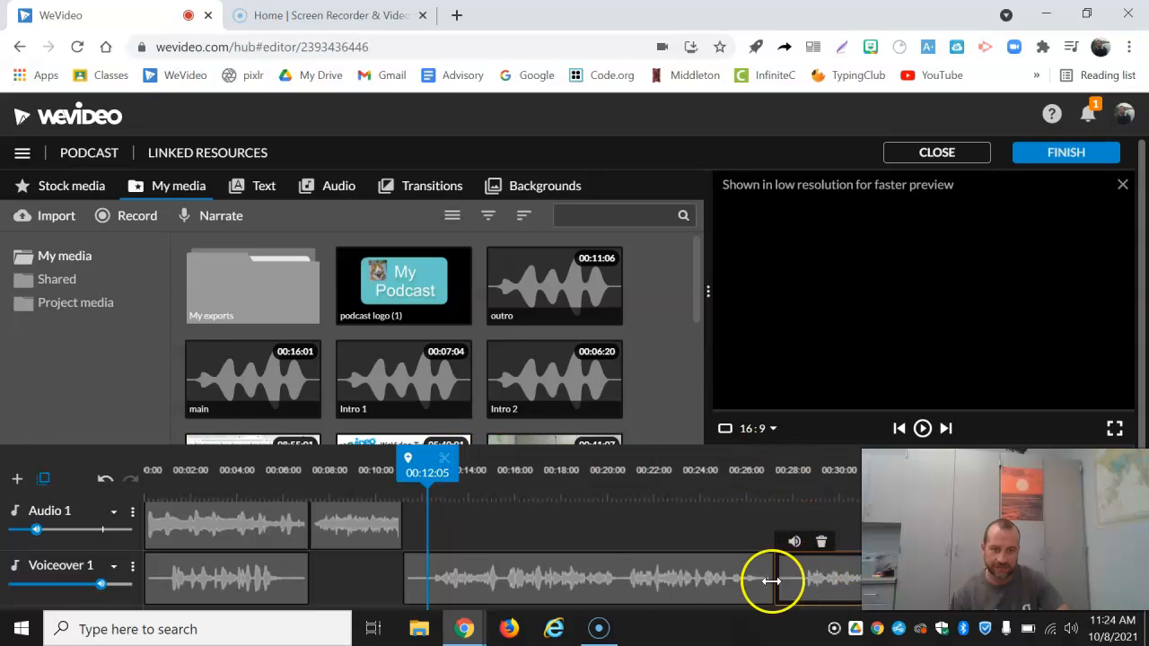
left_click(697, 581)
mouse_move(694, 453)
left_mouse_down()
mouse_move(403, 460)
mouse_move(425, 459)
mouse_move(422, 475)
left_mouse_up()
left_click(453, 460)
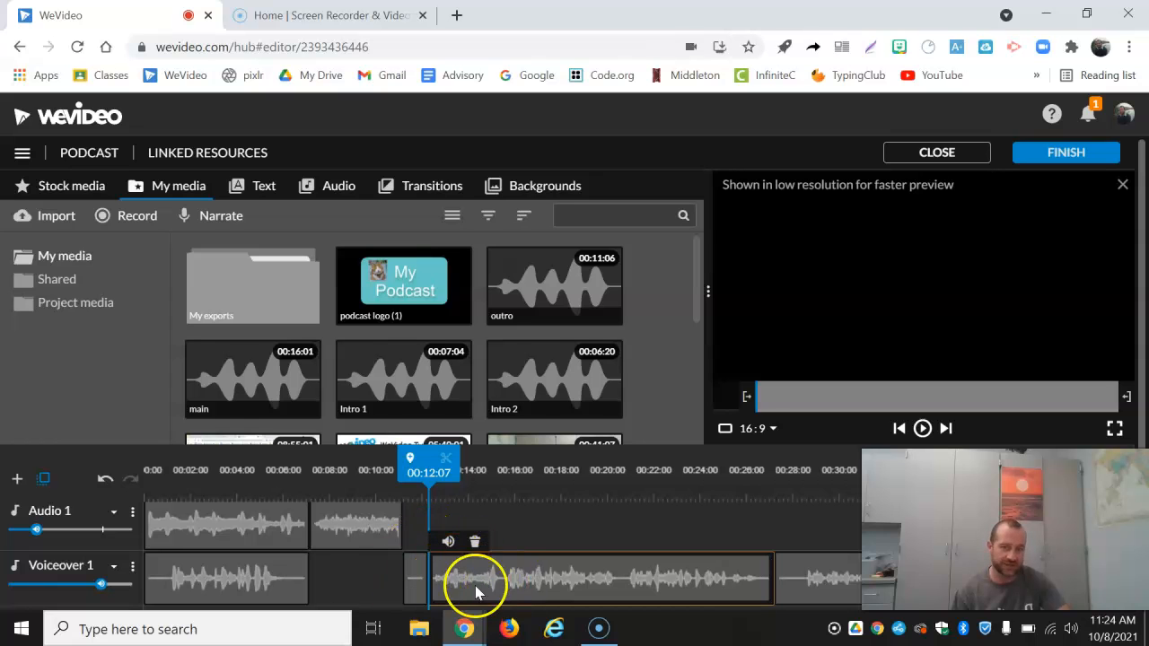
Step: Delete the silent opening piece of the main clip and move the remaining part back to the end of the applause
left_click_drag(415, 587, 536, 417)
left_click_drag(854, 302, 834, 325)
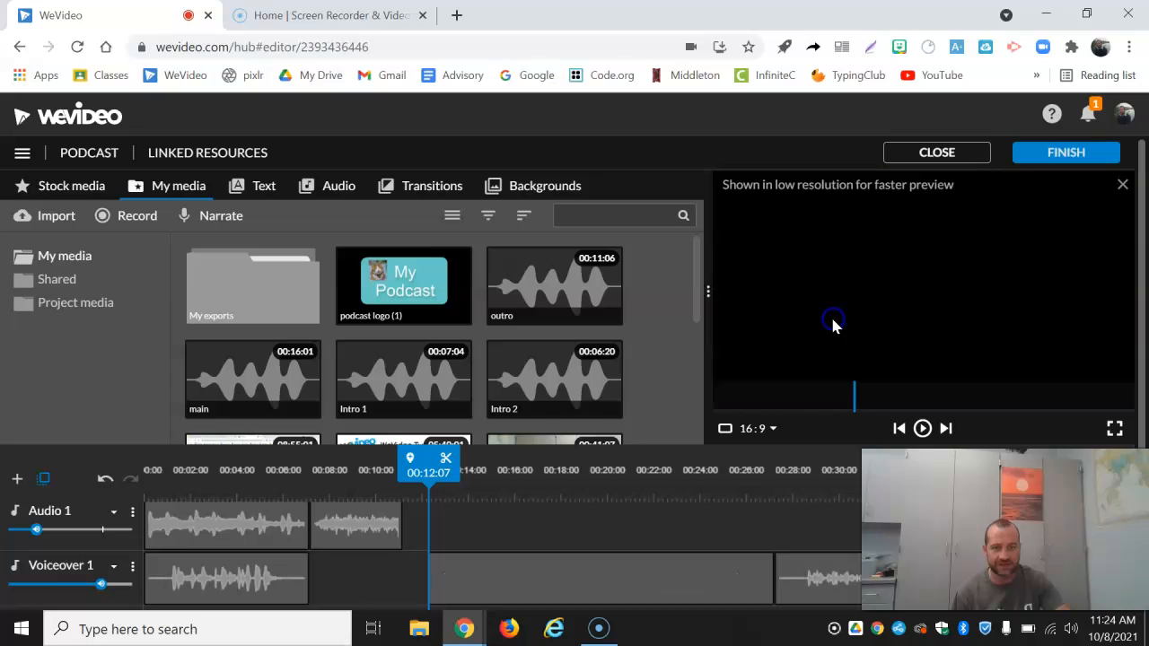
left_click_drag(599, 579, 567, 574)
Step: Play from 00:09:16 to check the transition from the applause into the main clip
left_click_drag(402, 464, 365, 466)
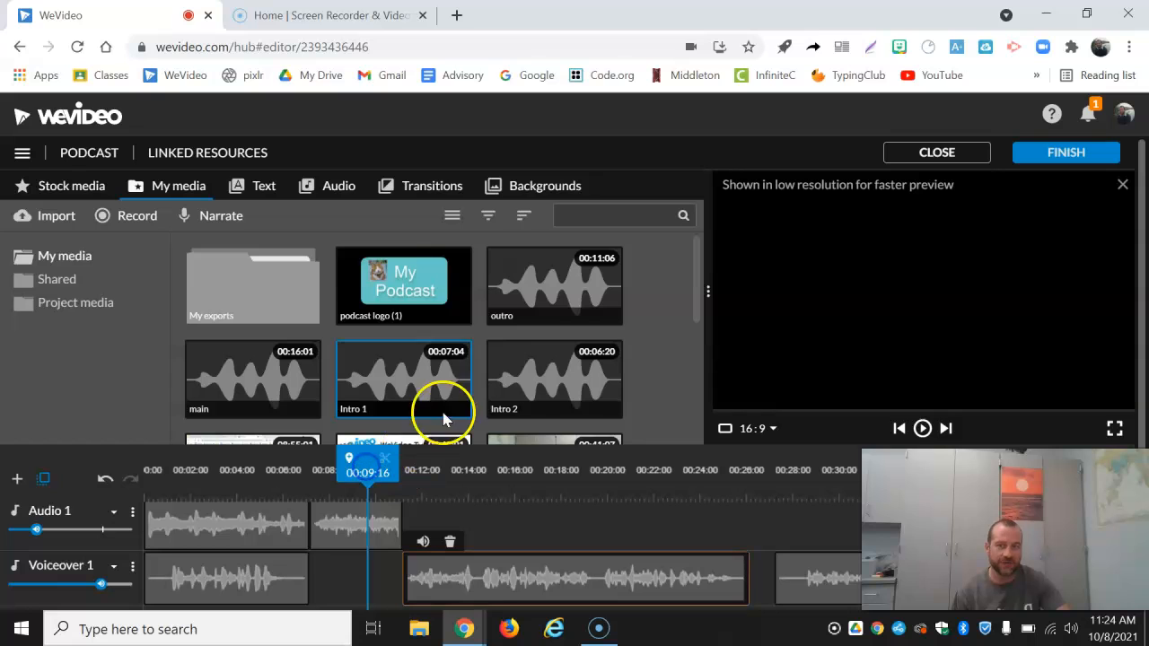
left_click(922, 429)
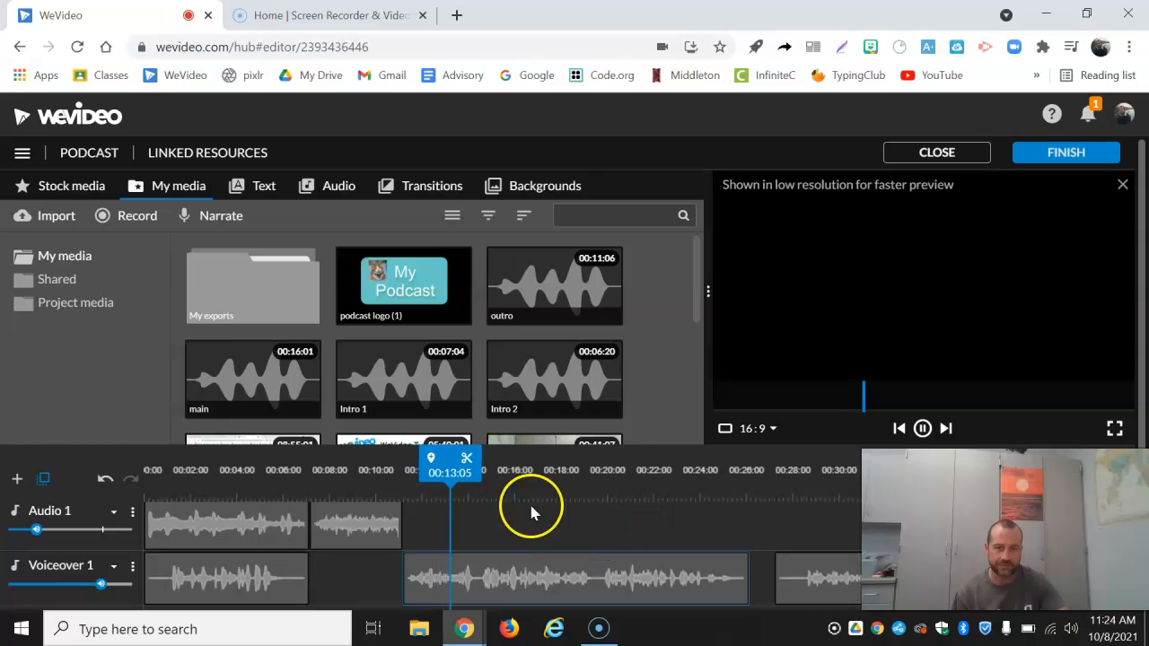
left_click(922, 428)
Step: Move the outro clip directly against the end of the main clip at 00:26:04 and play across the join
left_click_drag(839, 588, 759, 579)
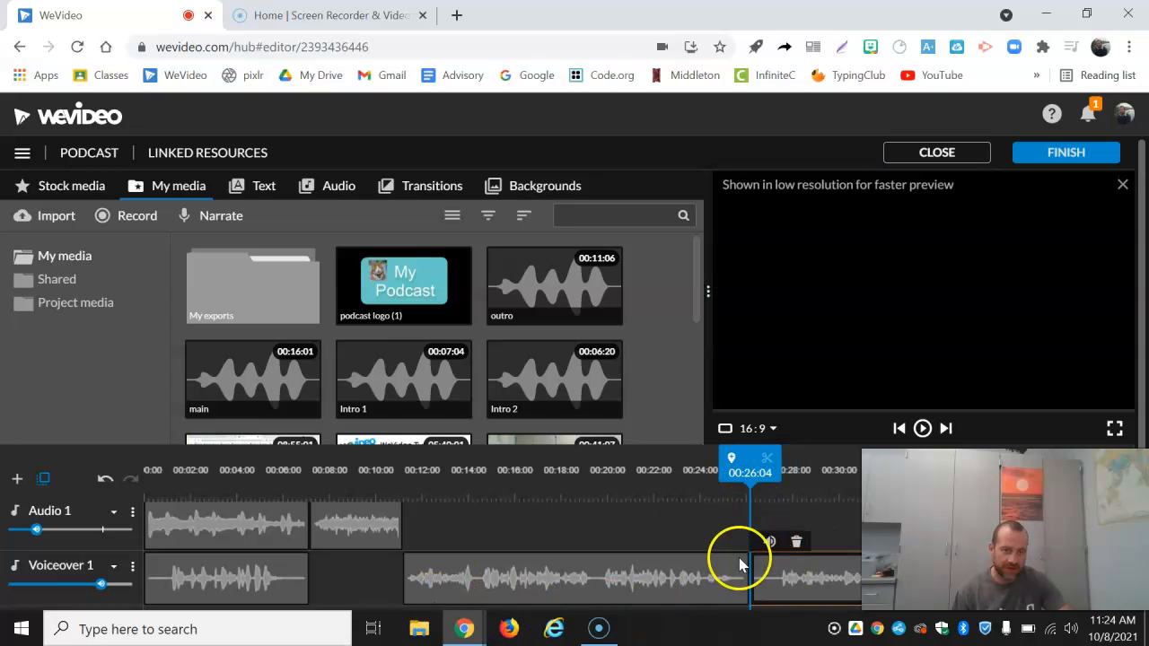
left_click_drag(748, 461, 713, 464)
left_click(923, 428)
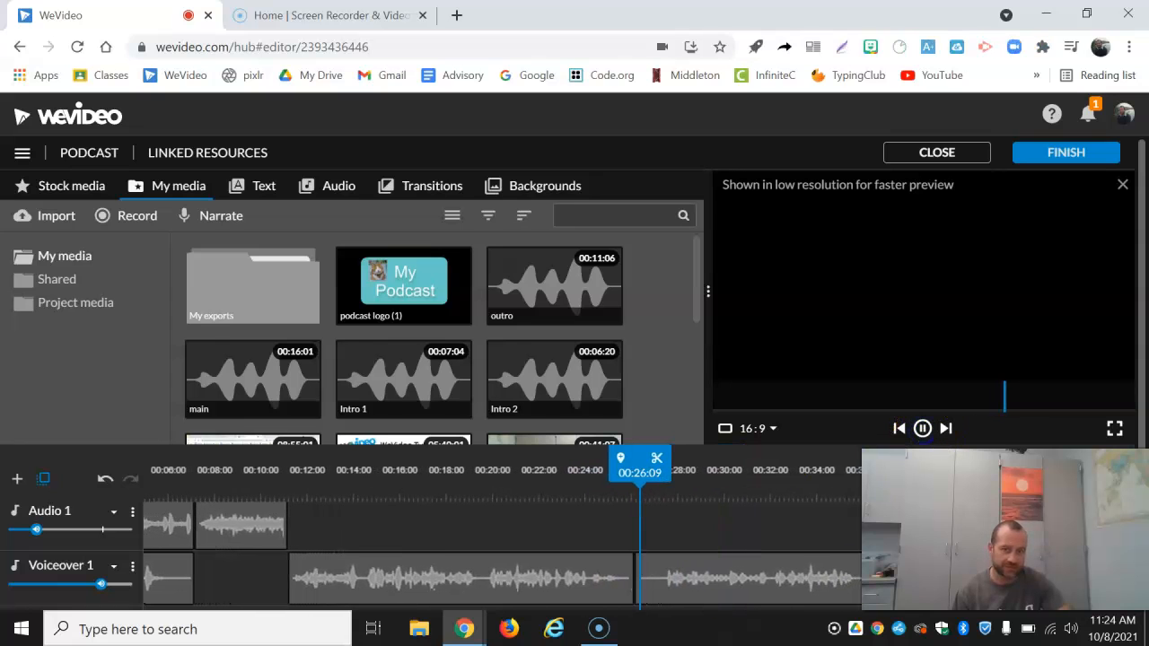
left_click(923, 428)
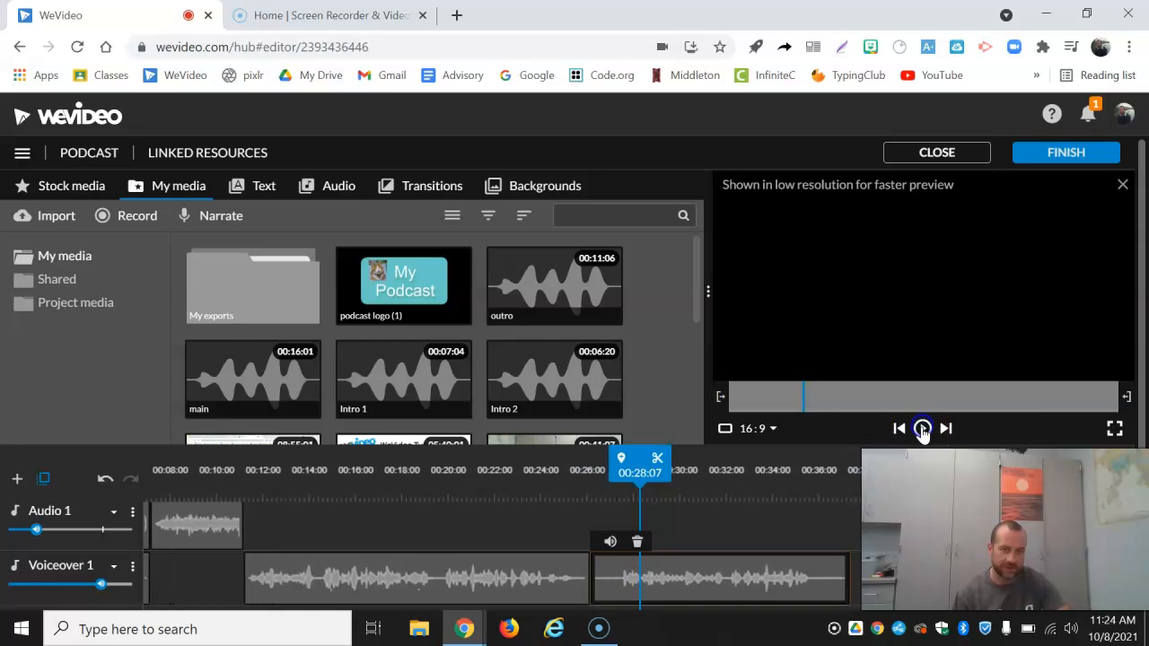
Step: Split the outro clip at about 00:27, delete its silent opening piece and move the rest back to the main clip's end
left_click_drag(639, 457, 616, 462)
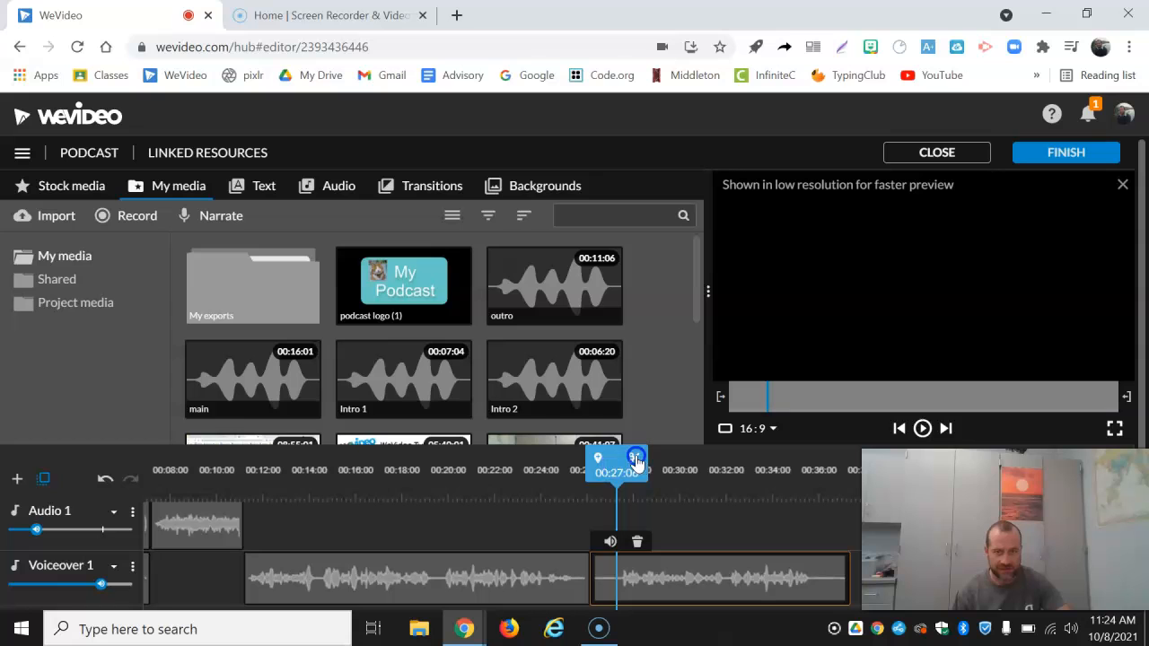
left_click_drag(602, 579, 789, 337)
mouse_move(692, 569)
left_mouse_down()
mouse_move(677, 569)
mouse_move(689, 572)
left_mouse_up()
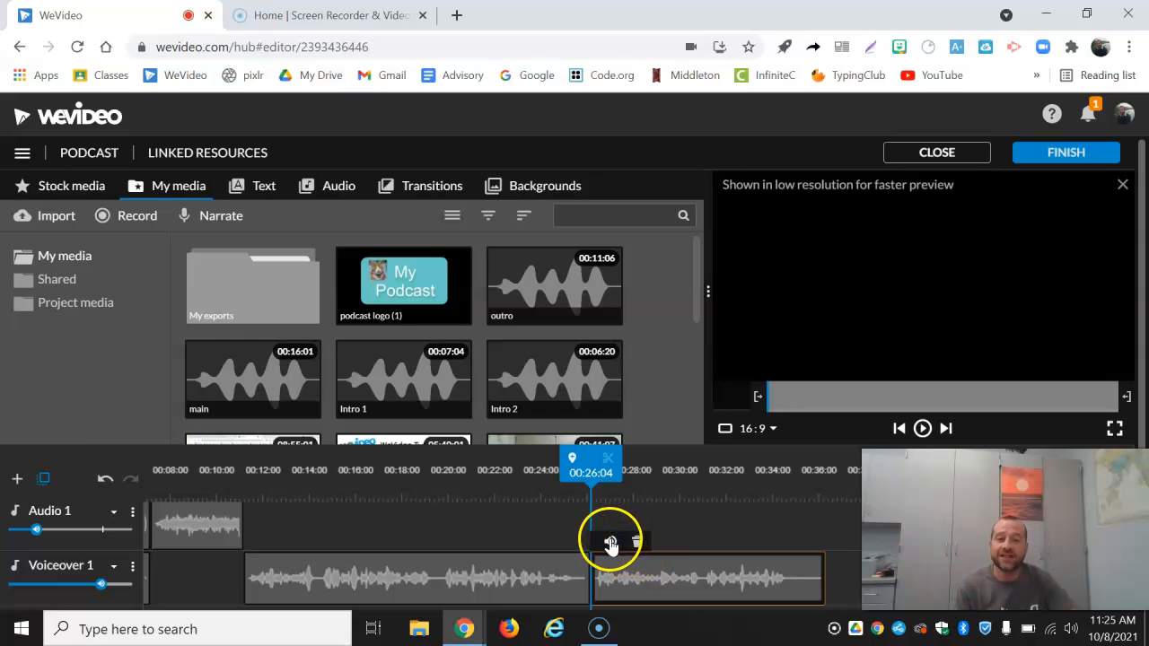
Step: Add the podcast logo (1) image to the Video 1 track at 00:02:04, above the intro audio
scroll(436, 536, "up", 2)
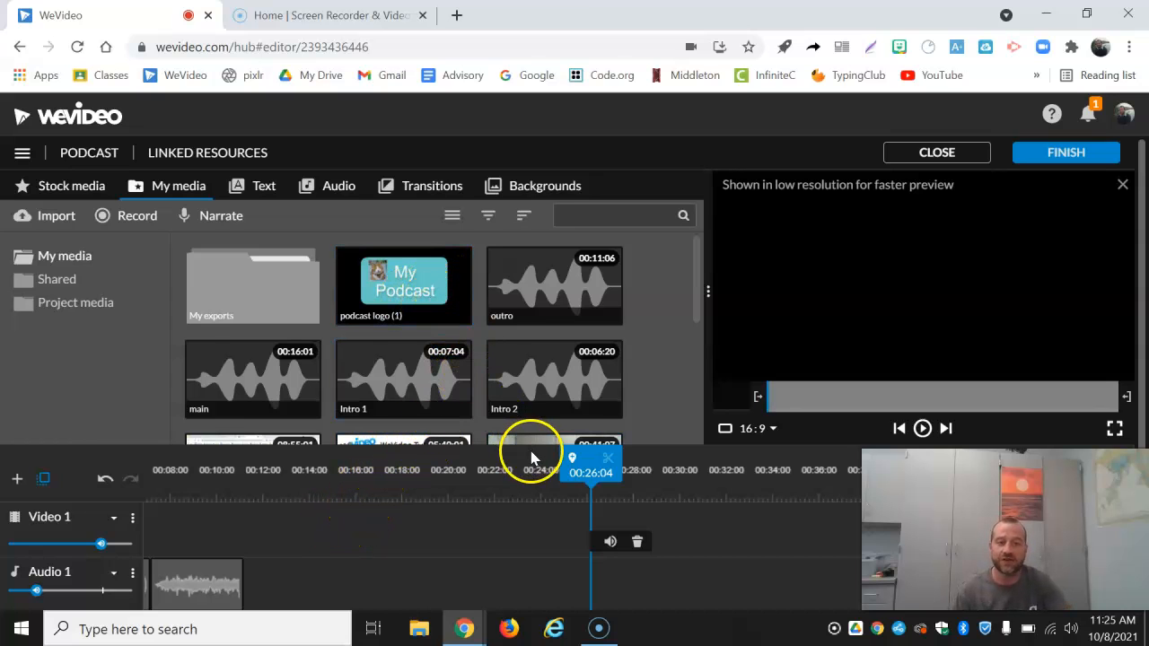
left_click_drag(420, 290, 230, 536)
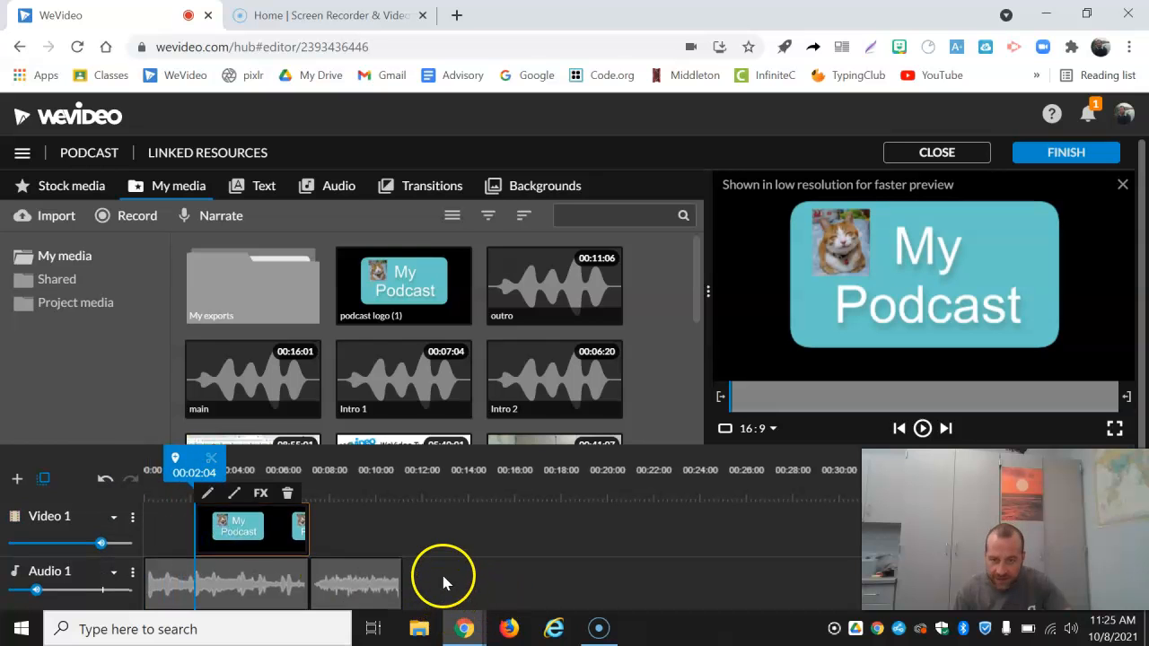
Step: Move the podcast logo clip to the start of the Video 1 track and extend its end to 00:36:08
scroll(440, 574, "down", 2)
scroll(321, 525, "down", 1)
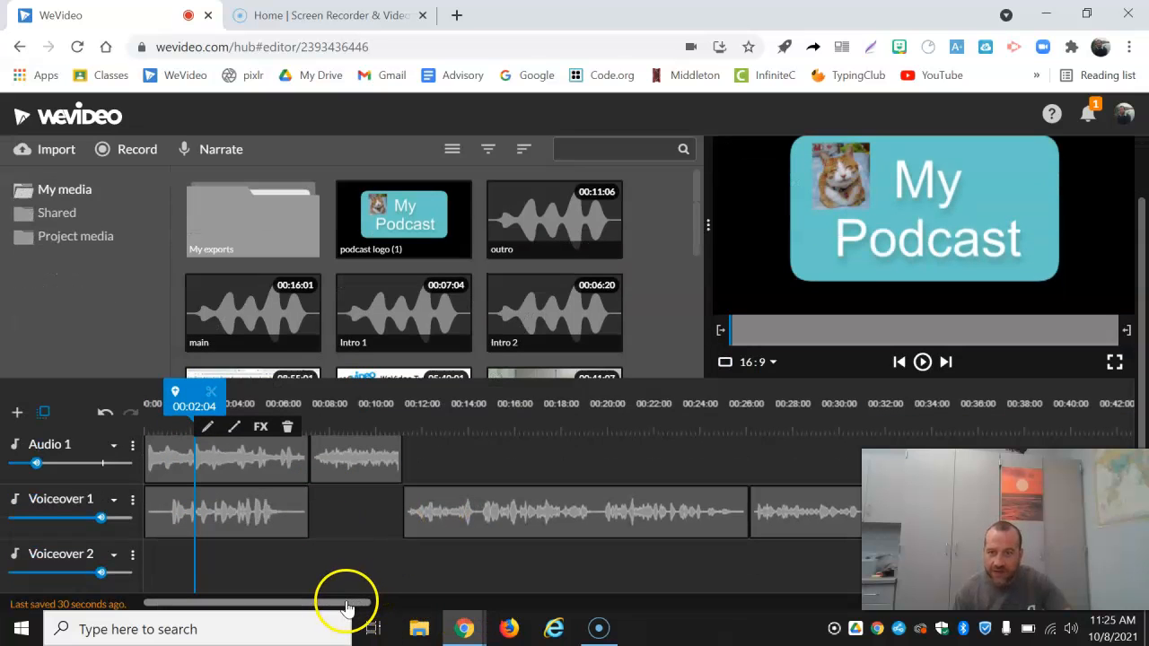
scroll(308, 495, "up", 1)
left_click_drag(231, 466, 180, 463)
mouse_move(257, 462)
left_mouse_down()
mouse_move(769, 475)
mouse_move(994, 462)
mouse_move(985, 463)
left_mouse_up()
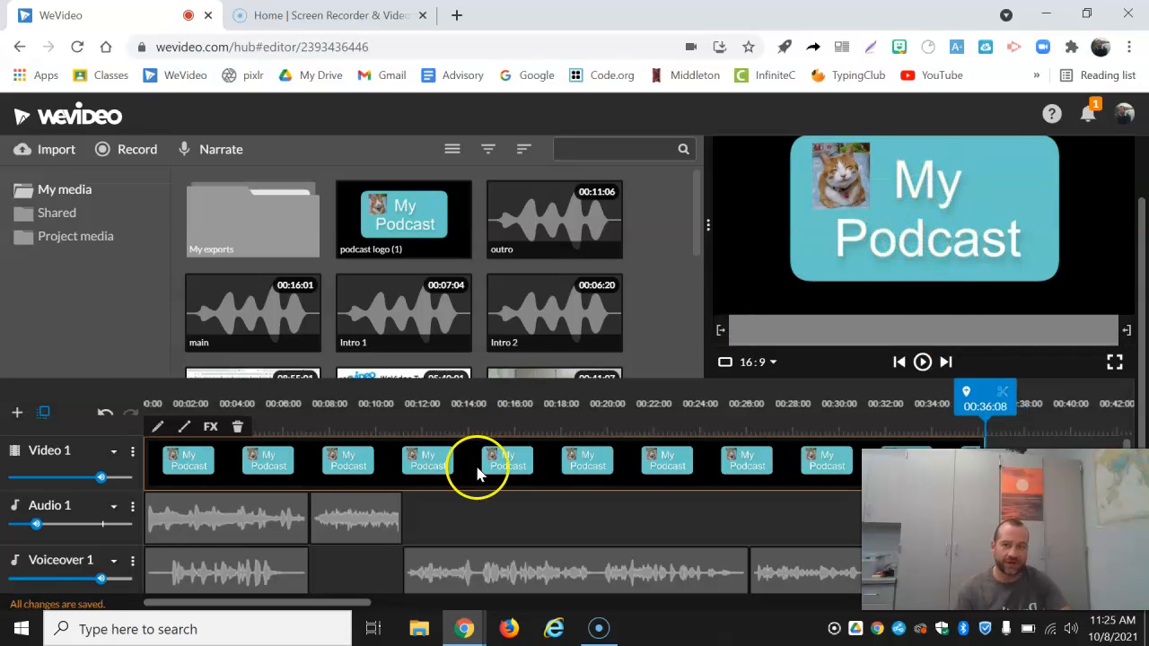
Step: Play the podcast from 00:00:00 to about 00:05:00 to check the intro with the logo image
left_click_drag(985, 400, 135, 435)
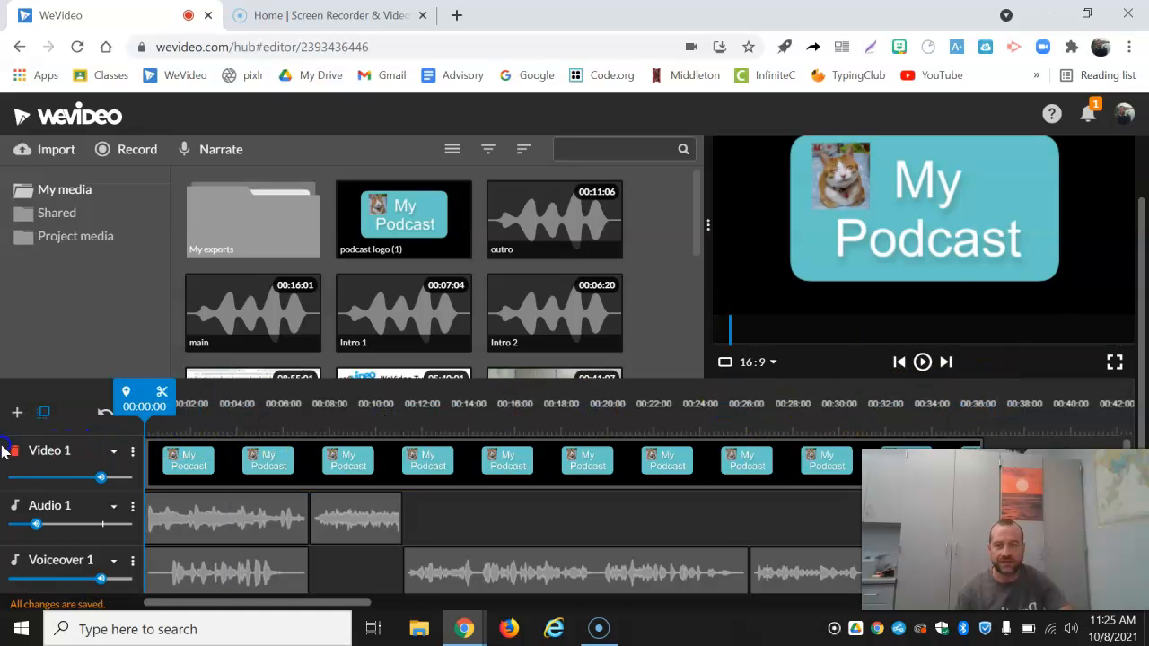
left_click(921, 362)
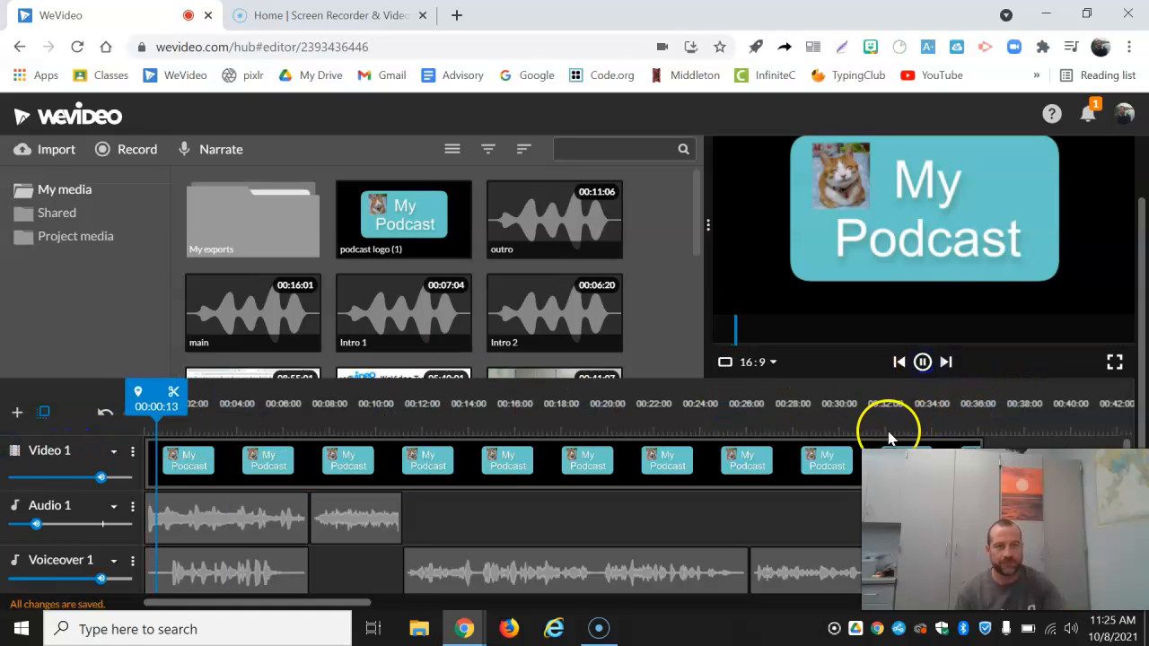
left_click(922, 362)
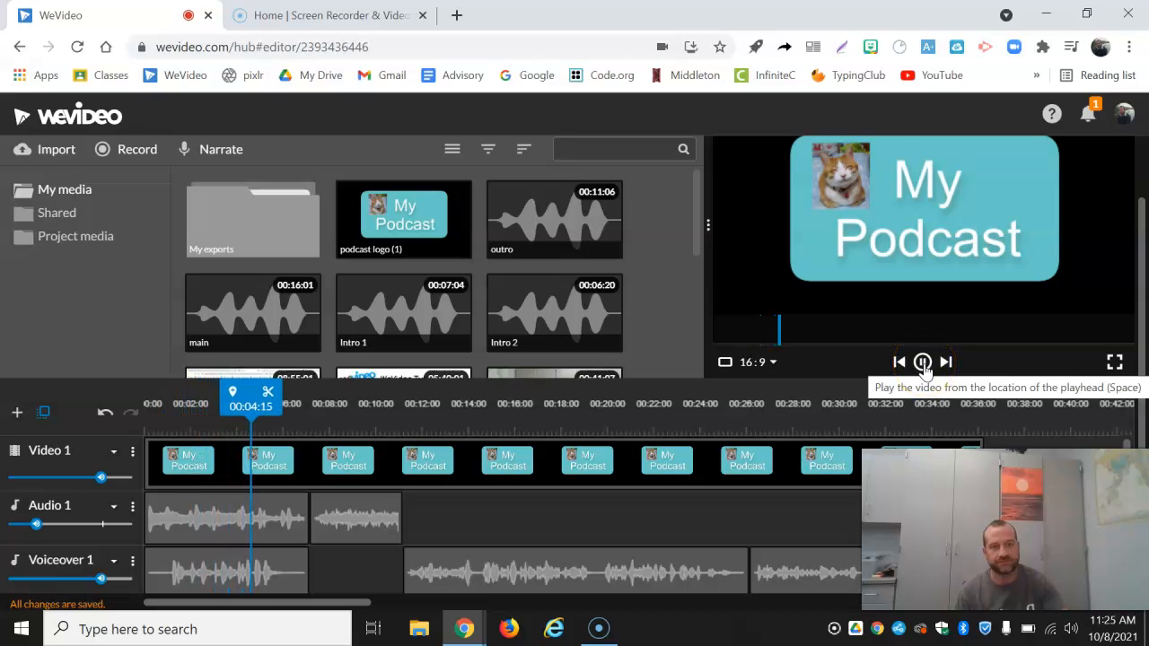
left_click(923, 363)
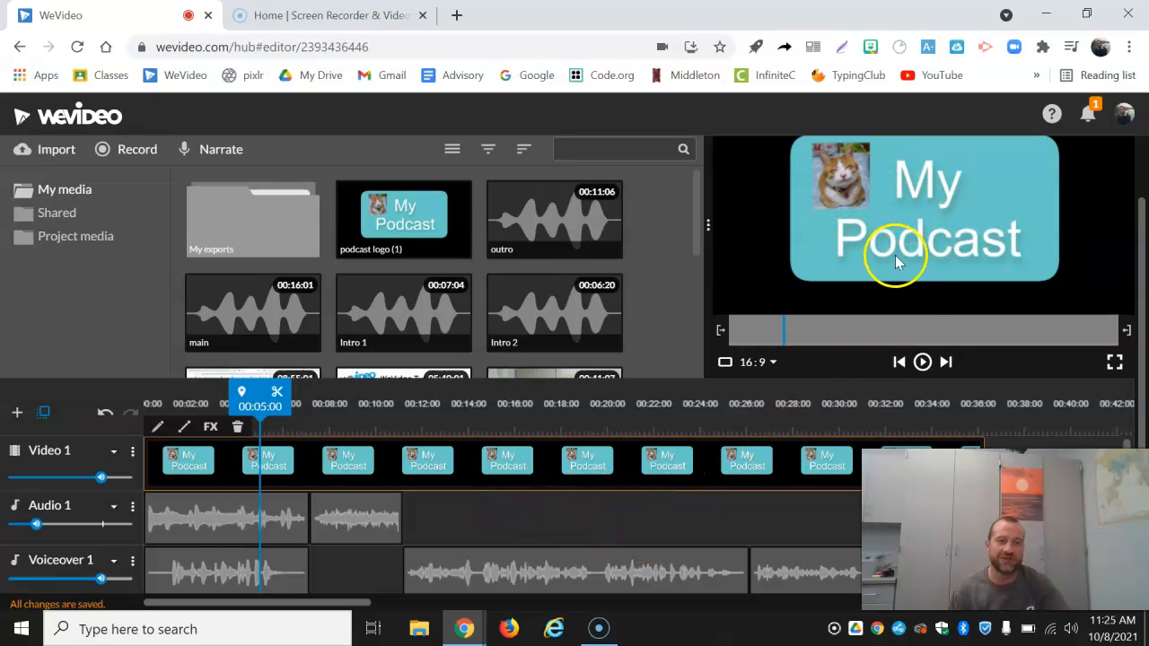
Step: Finish the edit and set the export title to Podcast 1
scroll(457, 410, "up", 2)
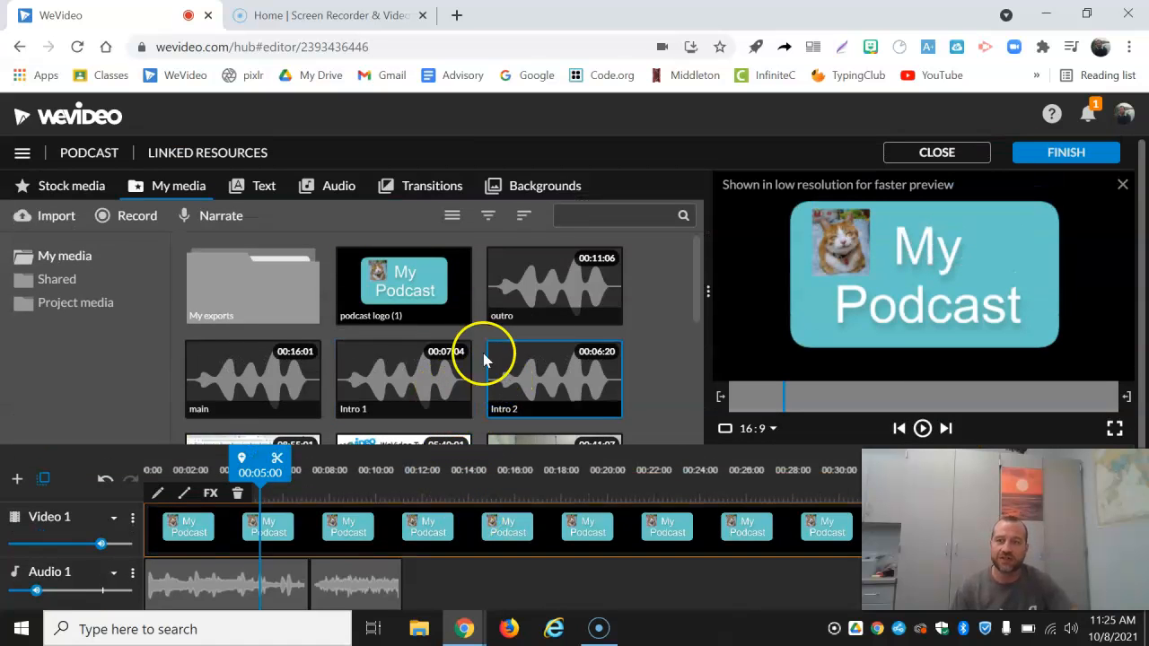
left_click(1068, 154)
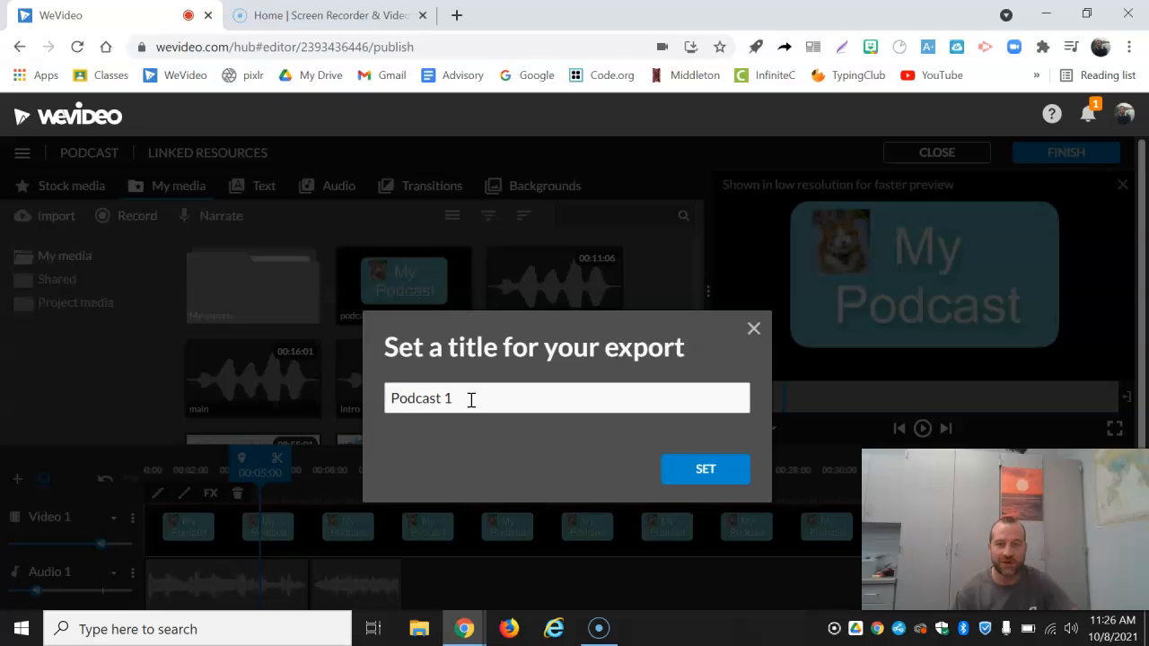
left_click(703, 471)
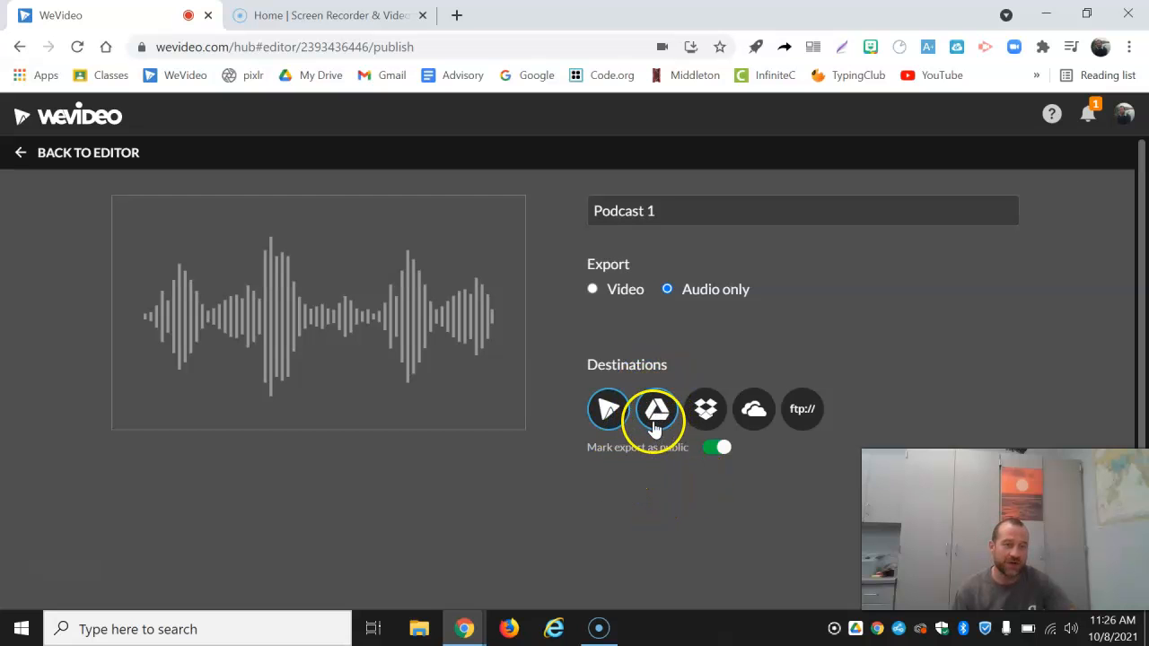
Step: Export the podcast as audio only, with WeVideo and Google Drive as destinations
left_click(658, 411)
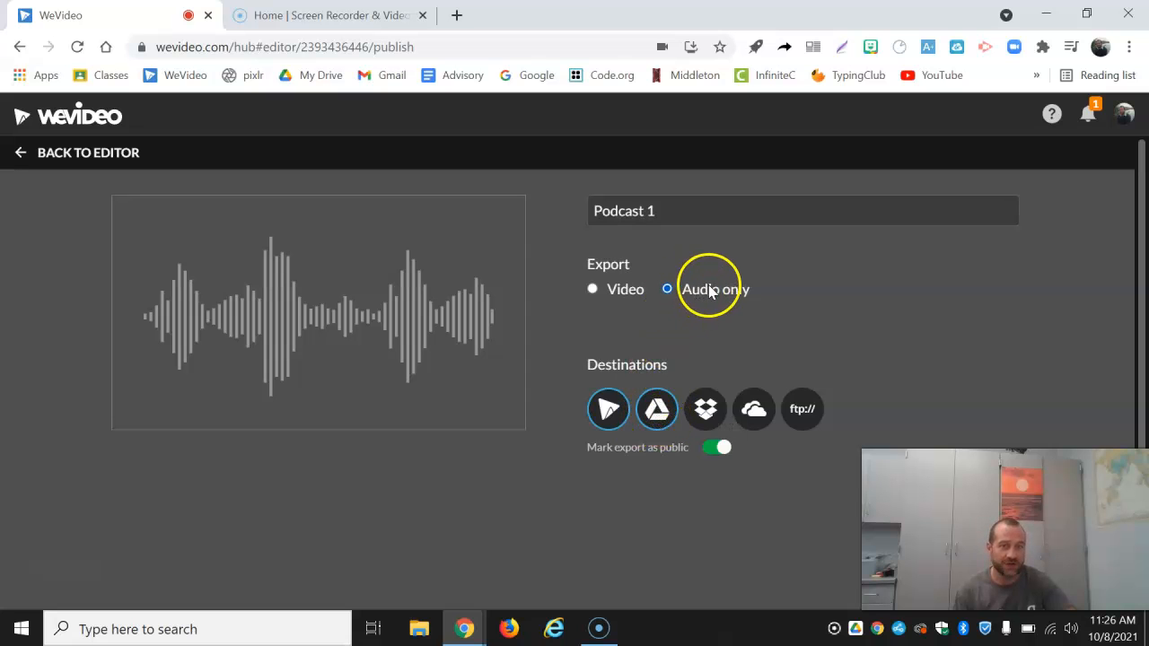
left_click_drag(888, 450, 882, 358)
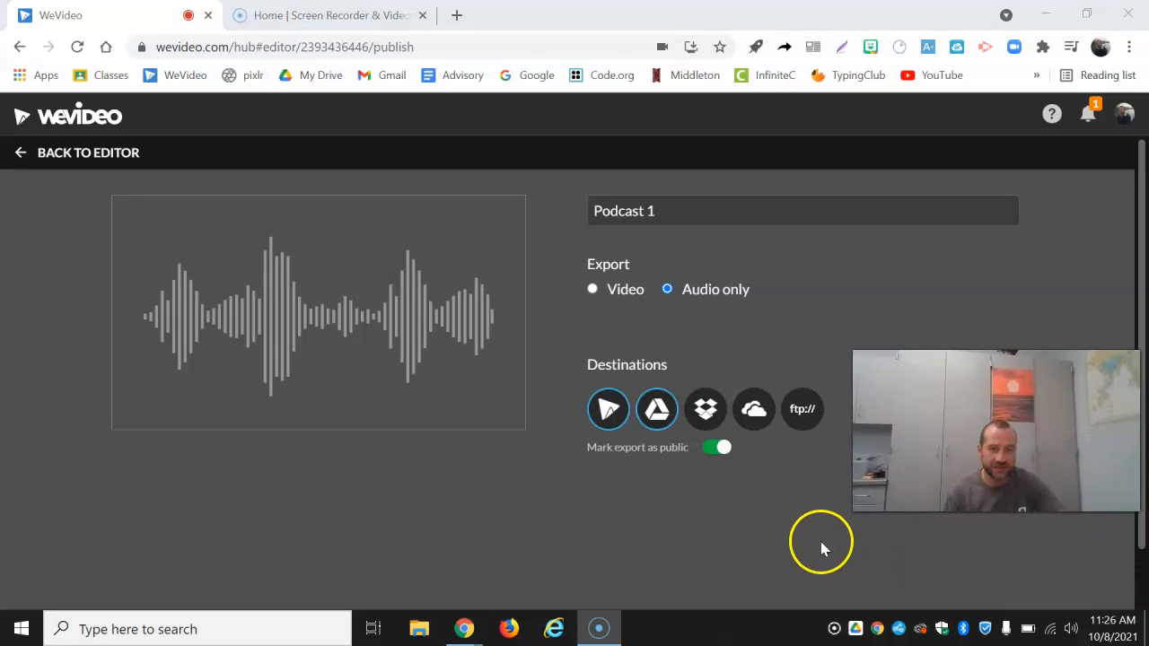
scroll(820, 547, "down", 1)
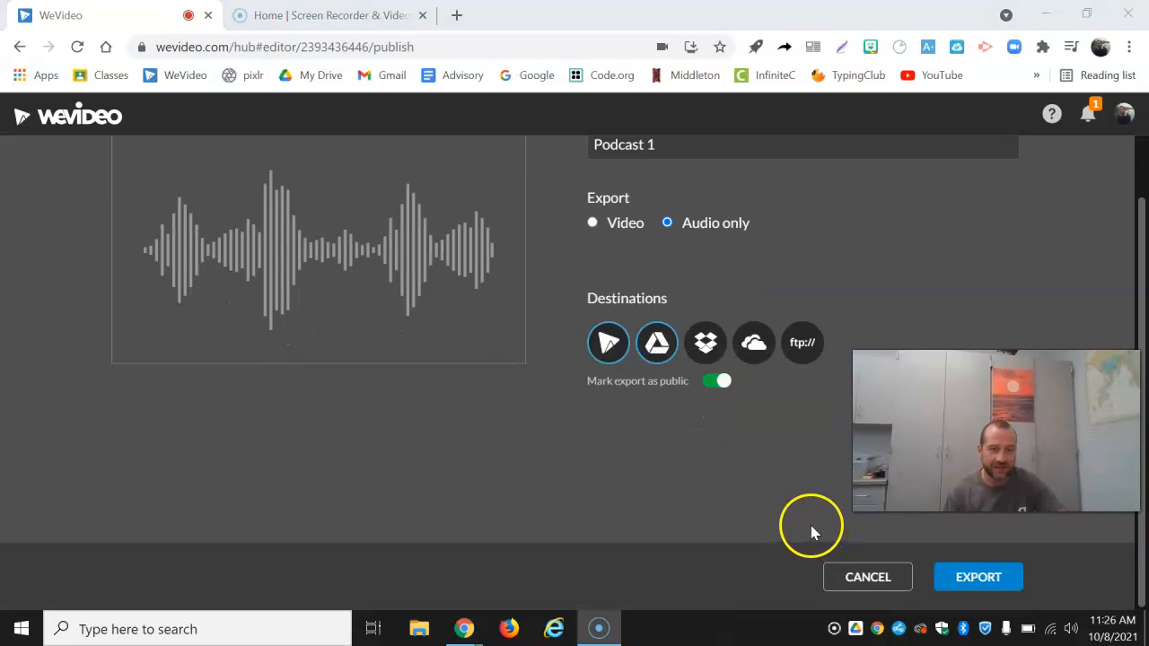
left_click(978, 578)
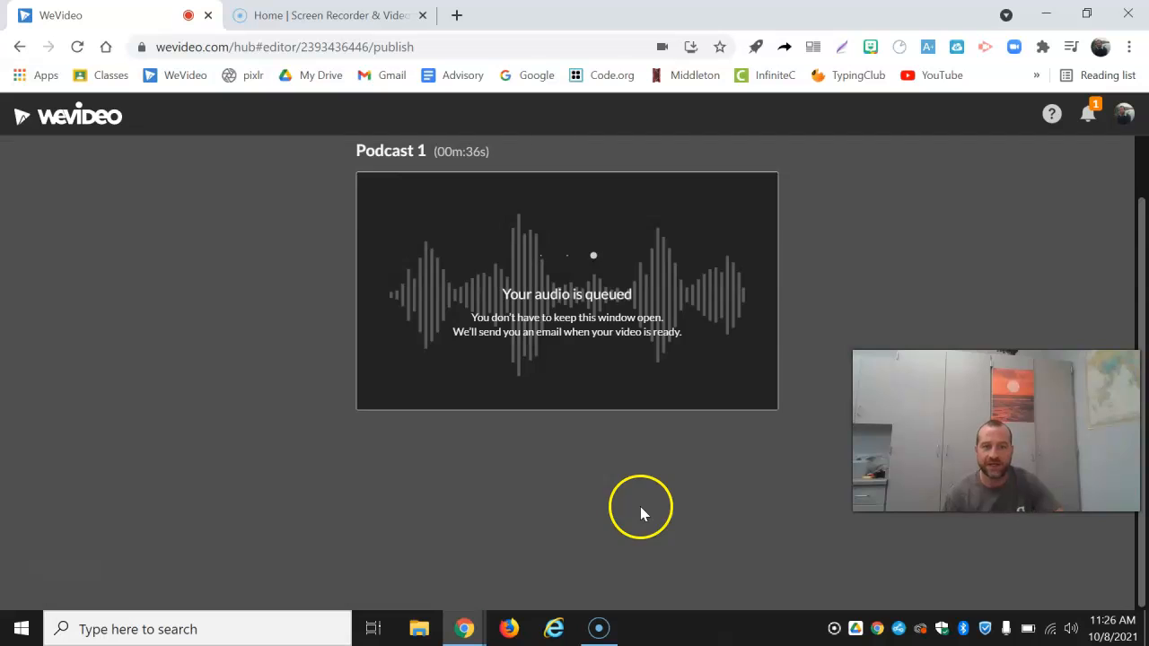